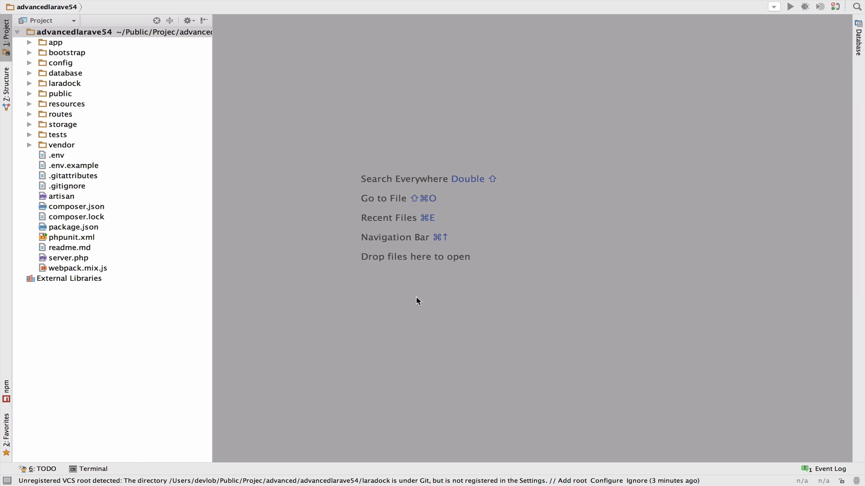
Open a bash shell in the workspace container and generate the Article model with its migration.
click(92, 469)
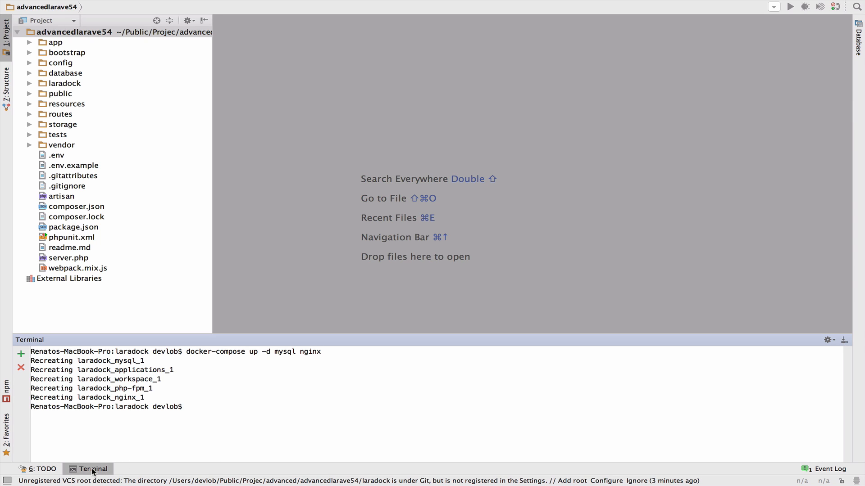
text(docker-co)
text(mpose exec work)
text(space )
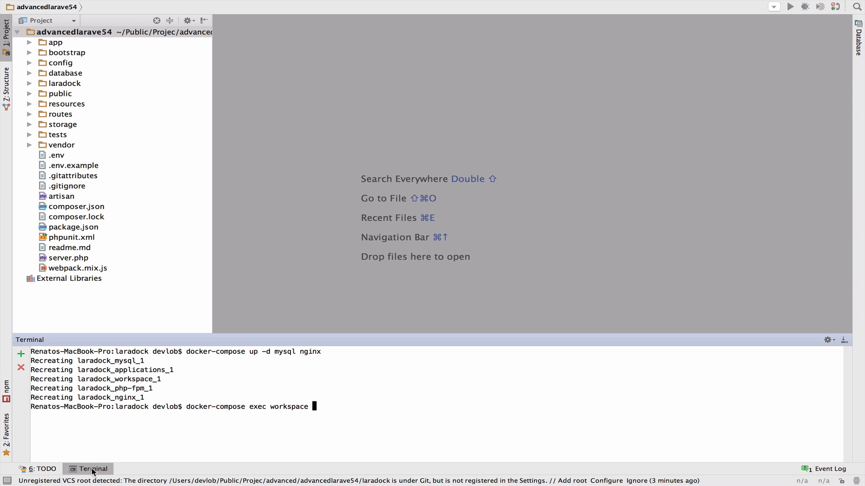
text(bash)
key(Return)
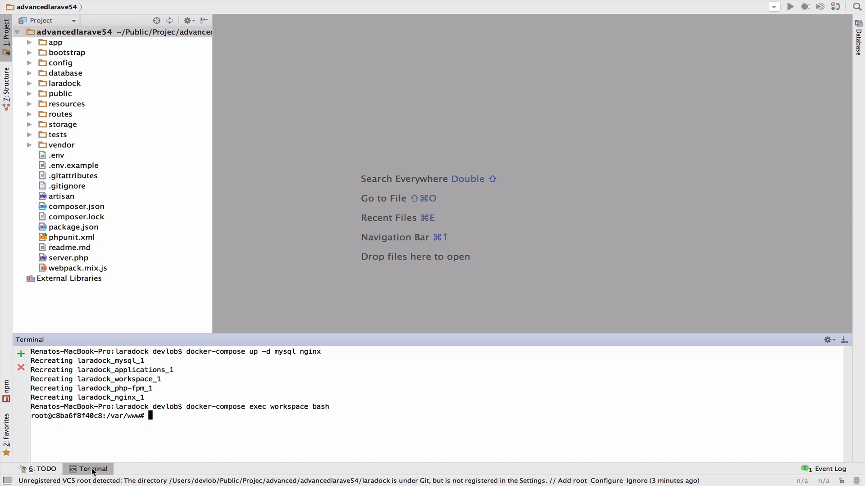
text(php artisan make:m)
text(odel Article -m)
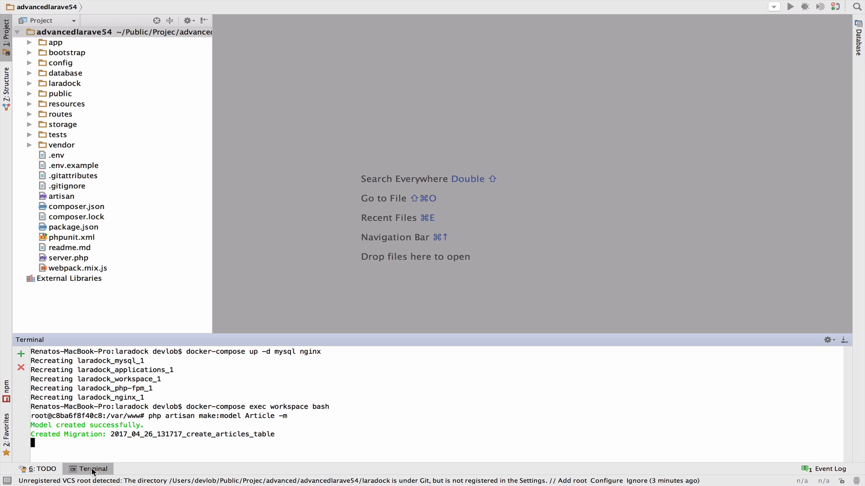
Locate and open the create_articles_table migration via file search.
click(842, 342)
key(shift+super+o)
text(articl)
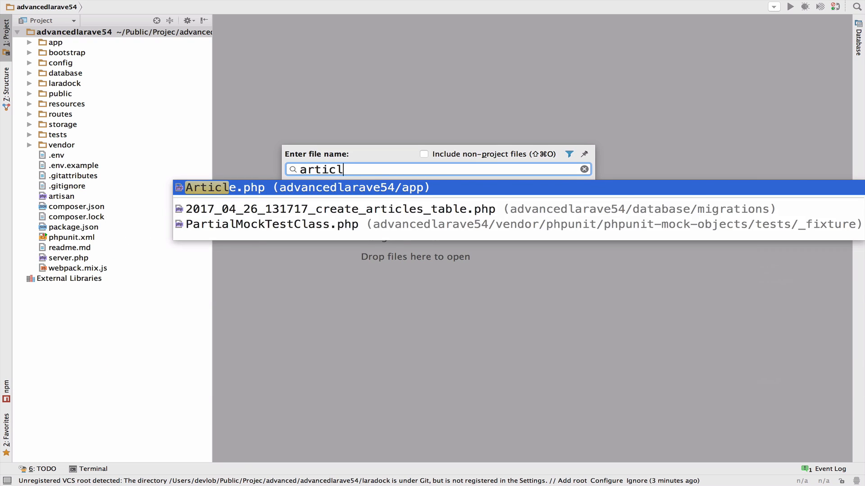
key(Down)
key(Return)
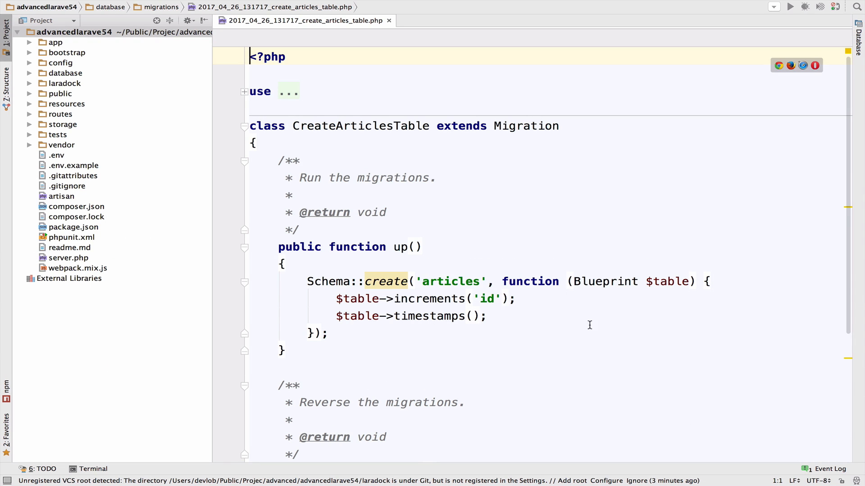
Add integer user_id, string title and text body columns after the id column, fixing the $tabe typo.
click(553, 298)
key(Return)
text($table)
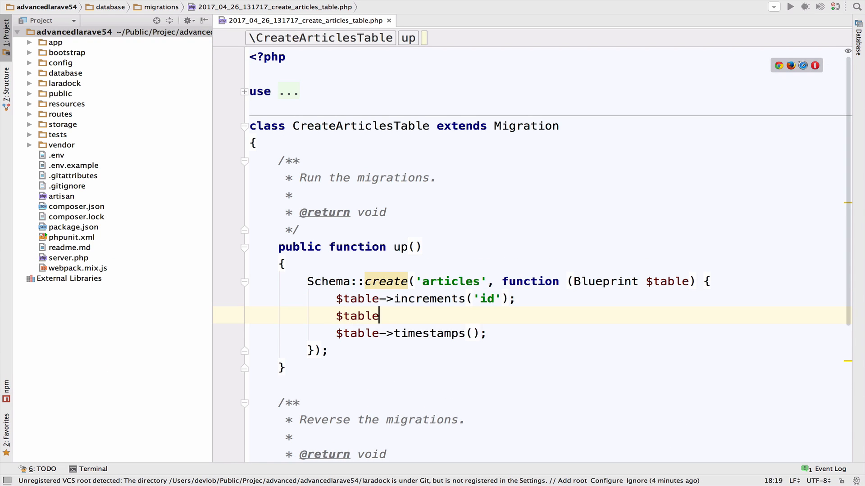
text(->int)
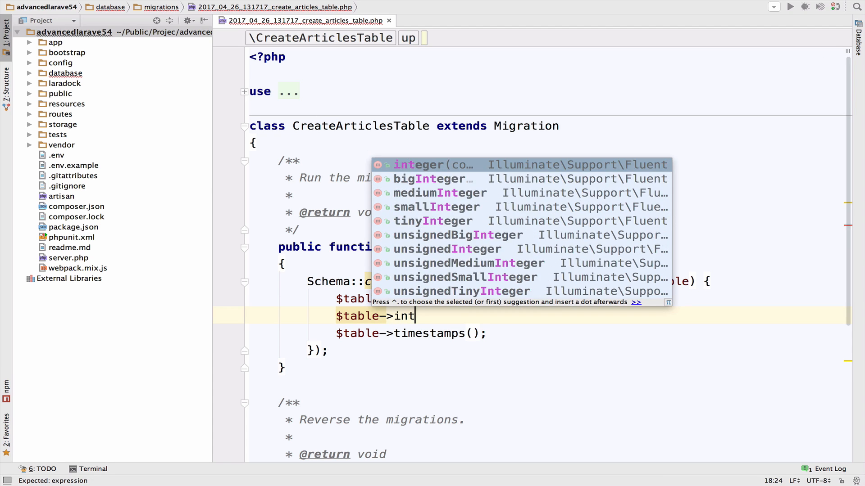
key(Return)
text('user)
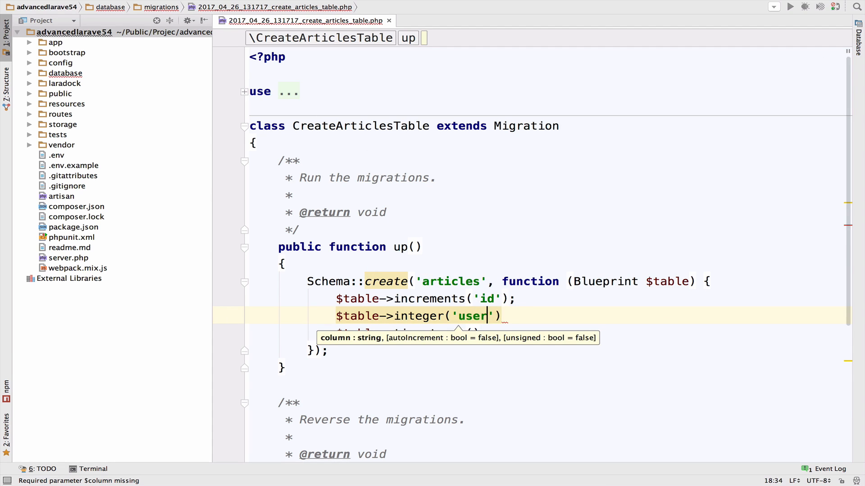
text(_id')
key(Right)
text(;)
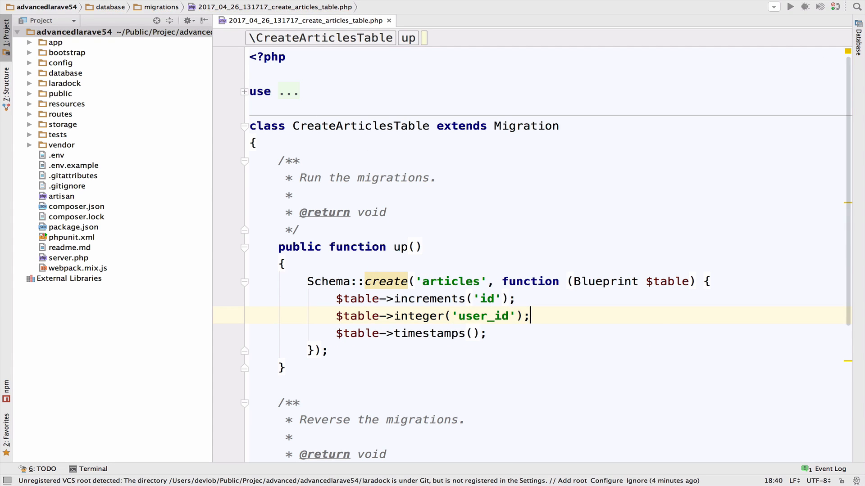
key(Return)
text($tab)
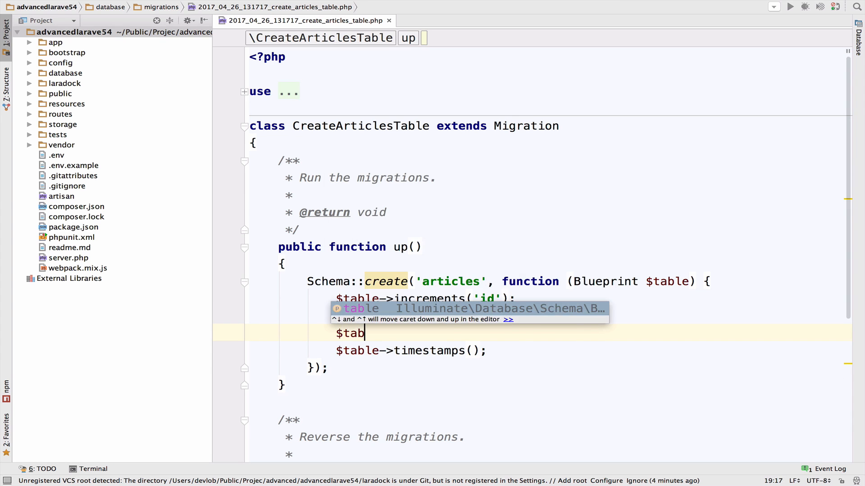
text(le->s)
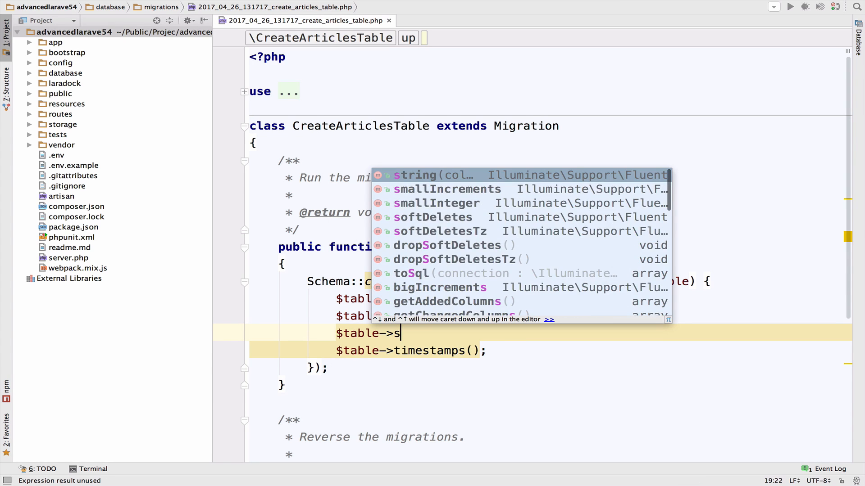
text(tring('tit)
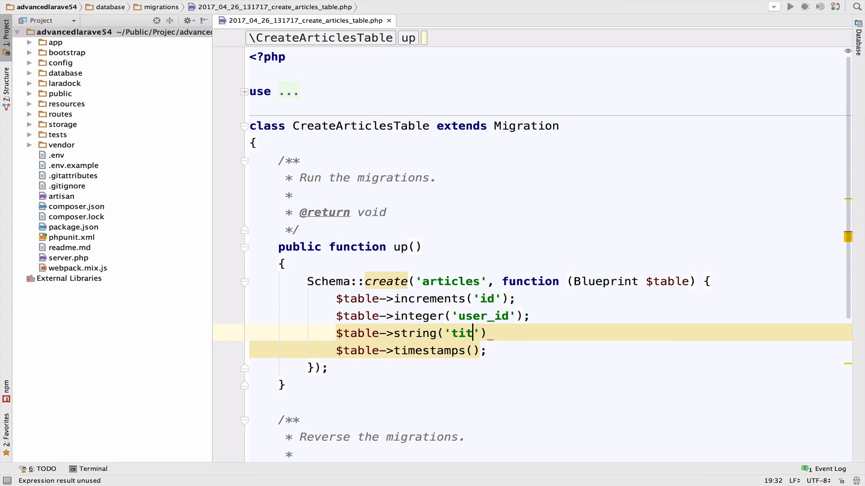
text(le');)
key(Return)
text($tabe)
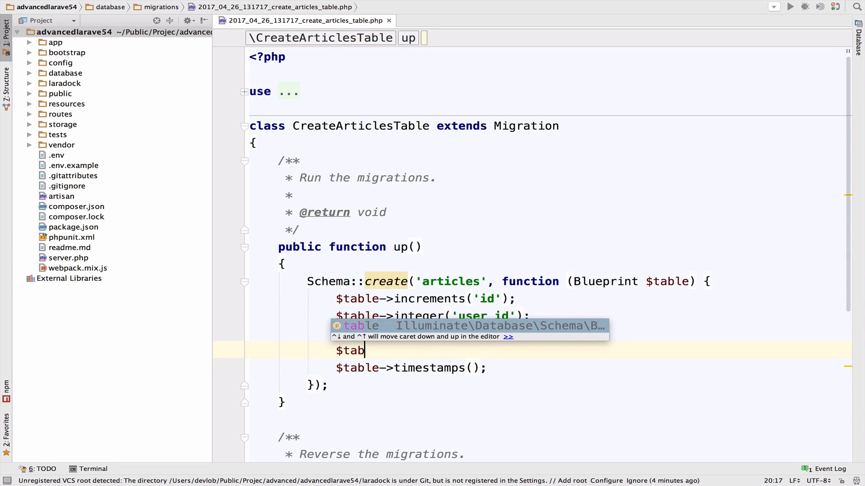
key(Return)
key(BackSpace)
text(-)
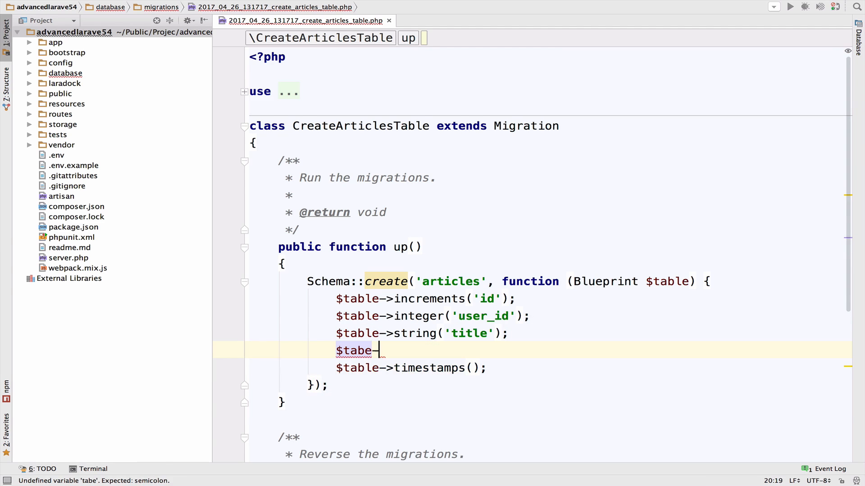
text(>ar)
key(BackSpace)
key(BackSpace)
text(text()
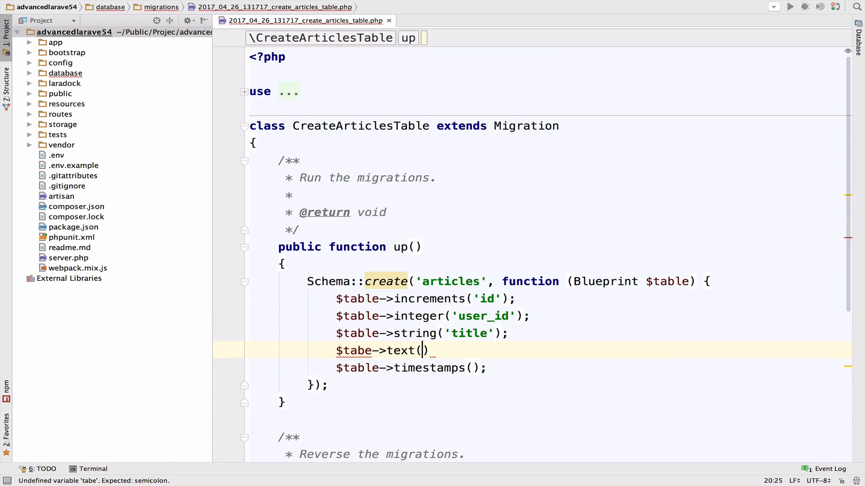
text('body');)
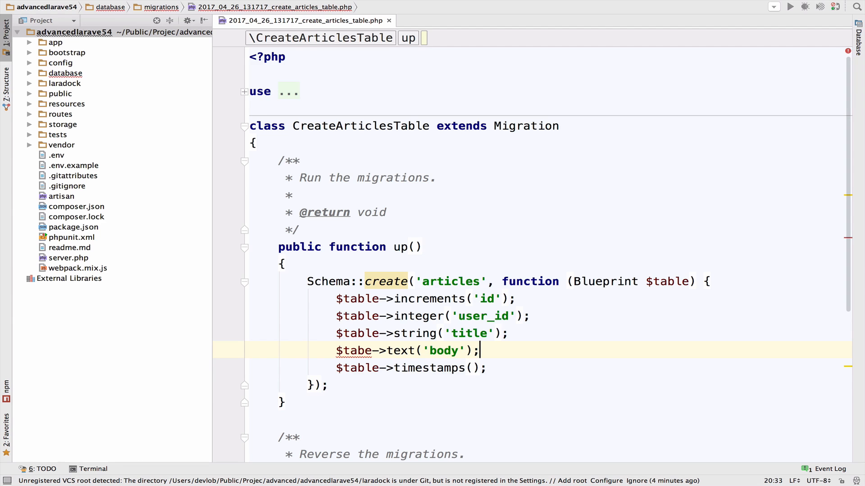
click(365, 351)
text(l)
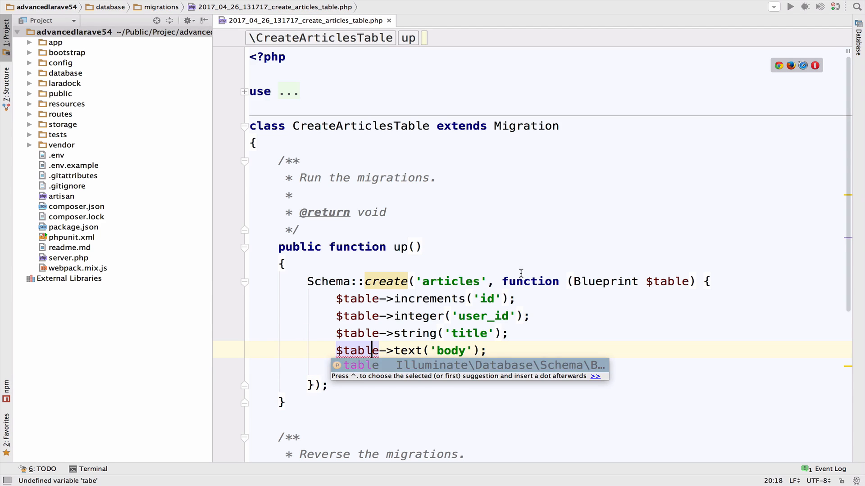
click(520, 281)
Run php artisan migrate from the workspace shell in the terminal.
key(ctrl+Right)
key(ctrl+Left)
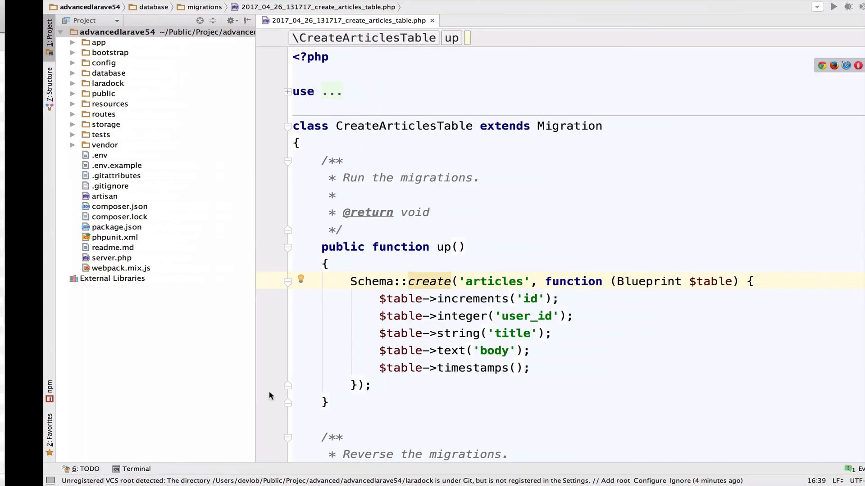
click(84, 469)
text(php arti)
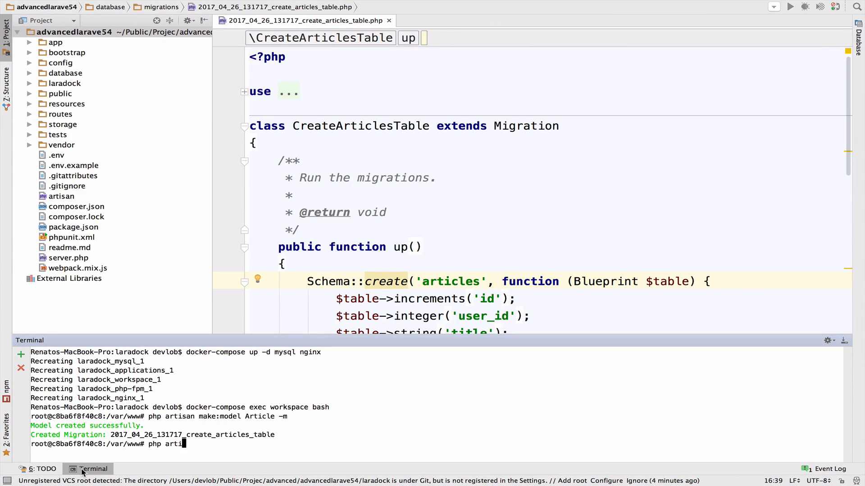
text(san migrate)
key(Return)
Refresh Sequel Pro's table list and inspect the new articles table's columns.
key(ctrl+Right)
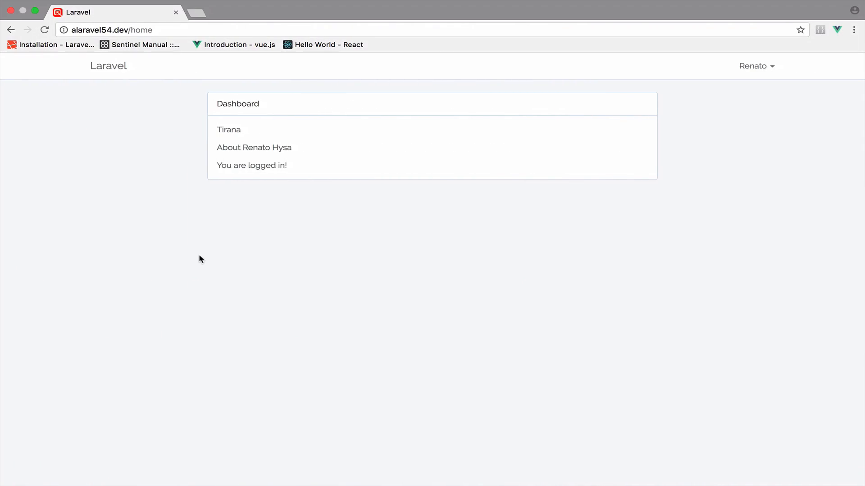
key(ctrl+Left)
key(ctrl+Left)
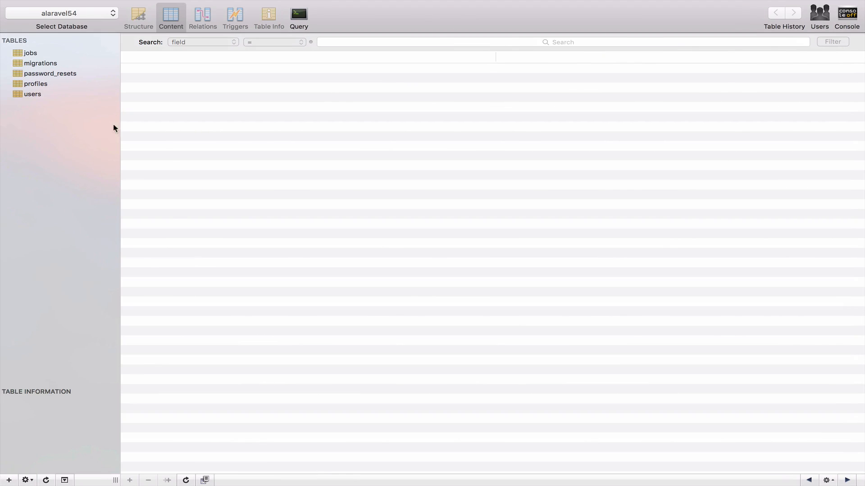
click(46, 480)
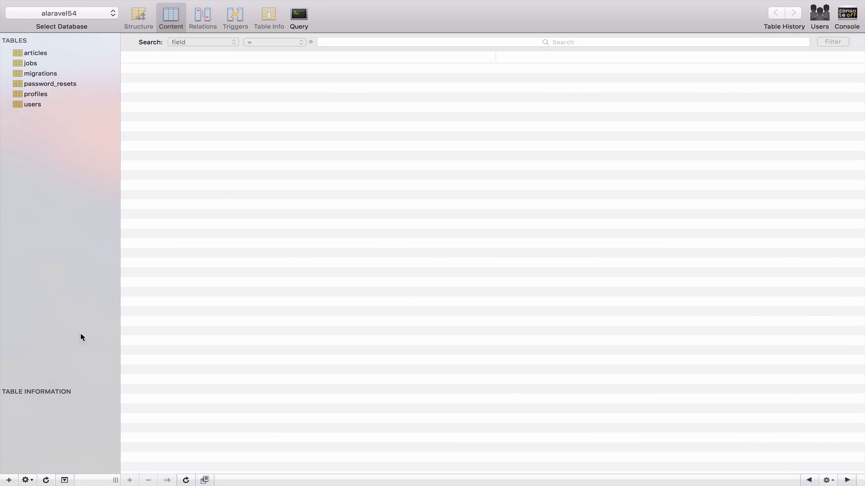
click(50, 53)
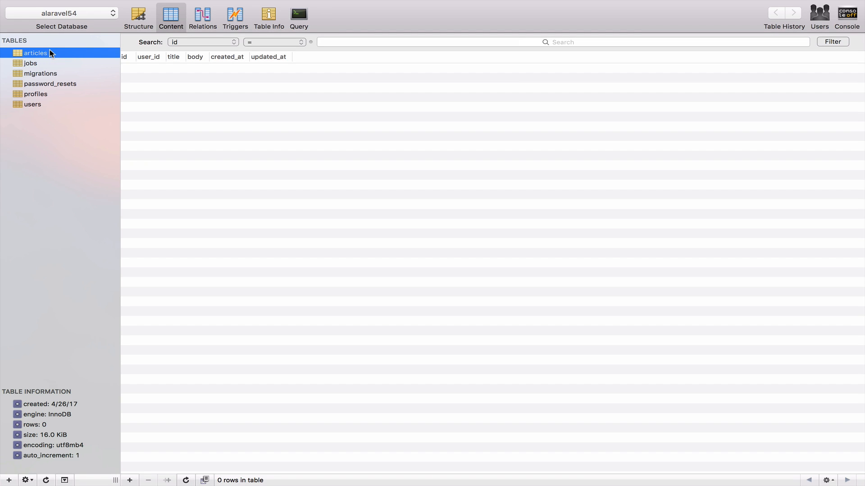
Open ModelFactory.php in the editor via file search.
key(ctrl+Right)
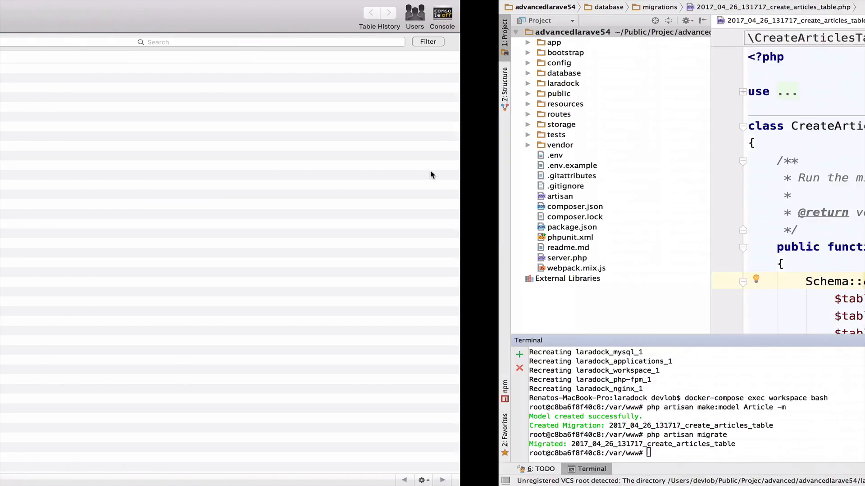
click(431, 177)
key(ctrl+shift+n)
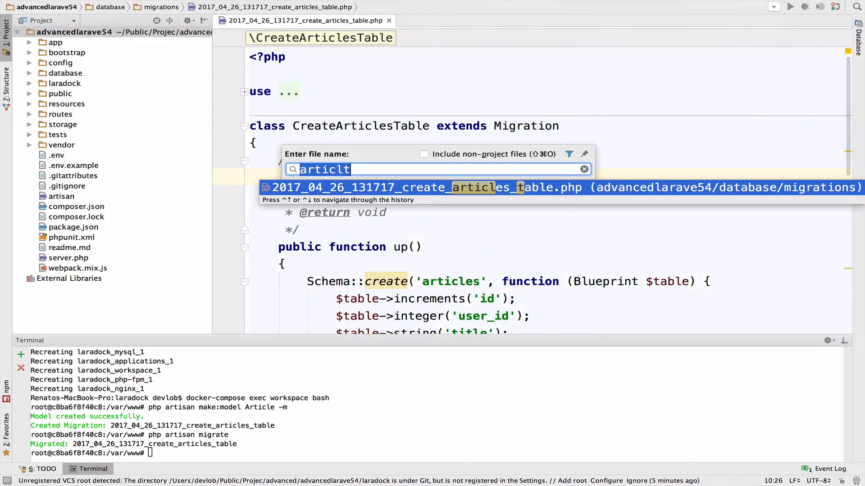
text(modefa)
key(Return)
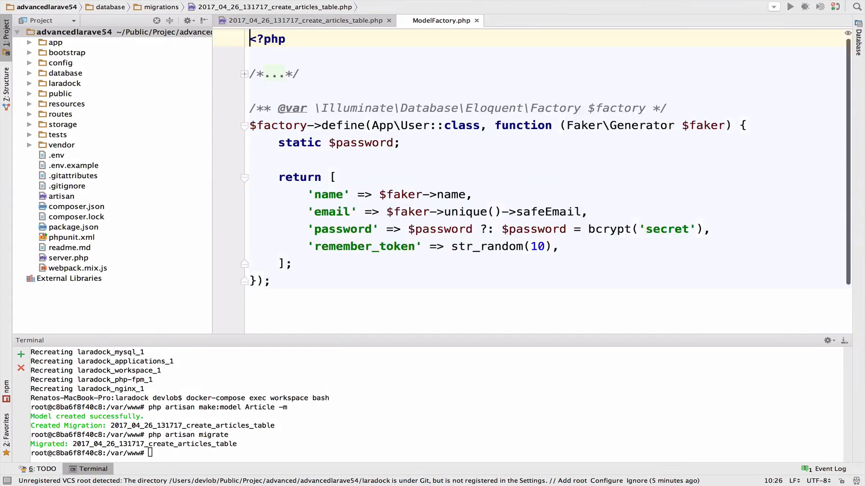
Duplicate the User factory below itself as an App\Article factory without the static $password line.
click(250, 143)
shift+click(271, 299)
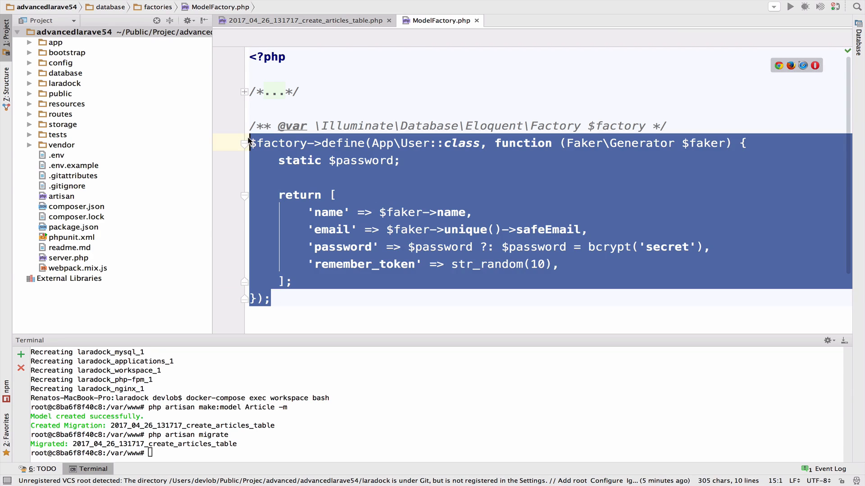
key(ctrl+c)
click(309, 304)
key(Return)
key(Return)
key(ctrl+v)
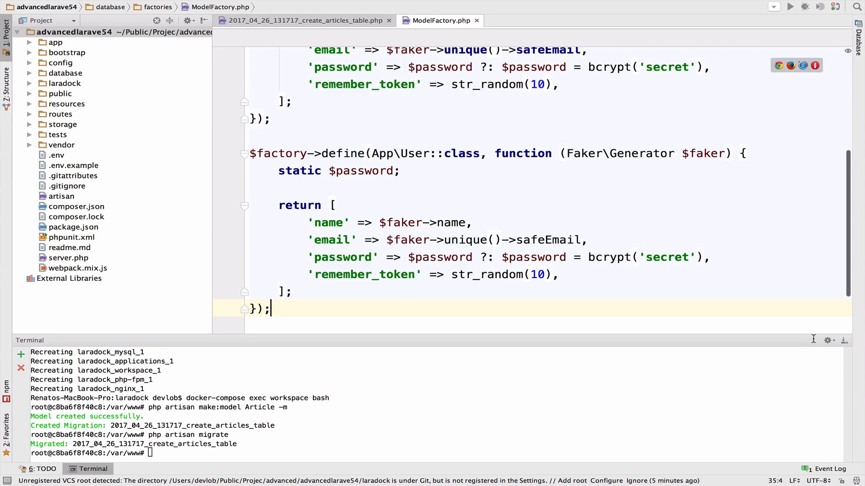
click(843, 341)
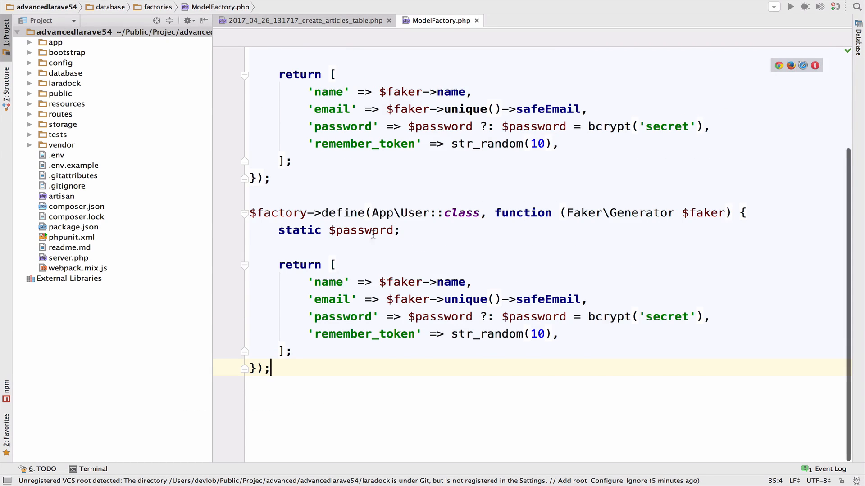
key(ctrl+BackSpace)
double_click(413, 230)
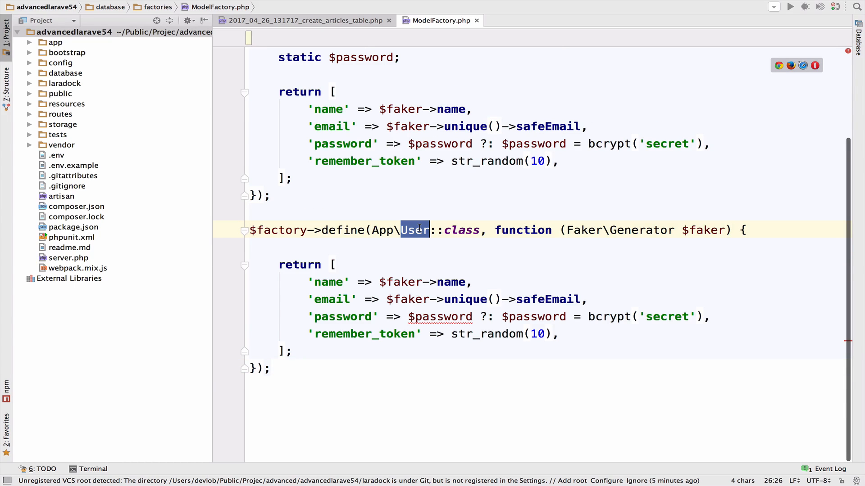
text(Article)
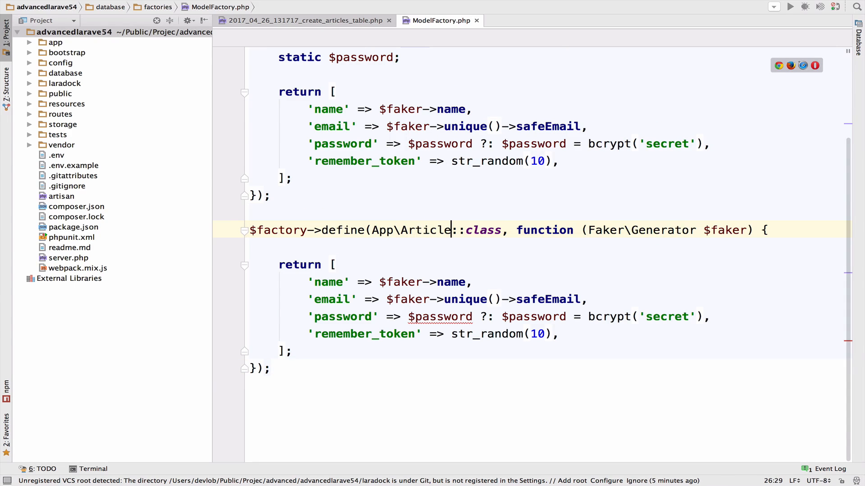
Define user_id from a random user's id, title as a fake sentence and body as a paragraph of random_int(3, 5) sentences.
double_click(328, 282)
text(u)
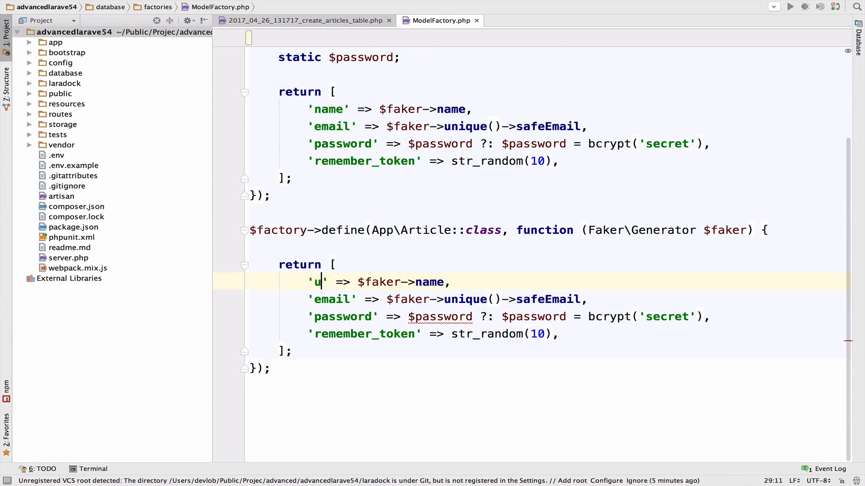
text(ser_id)
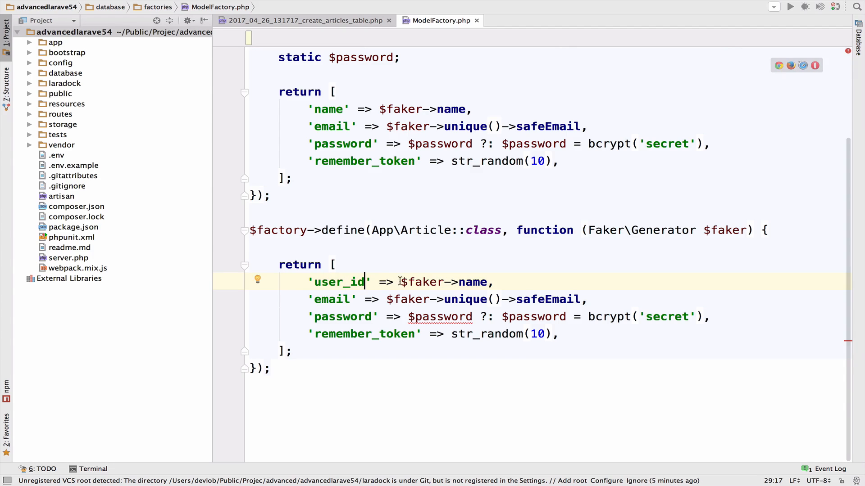
double_click(413, 281)
drag(413, 282, 487, 282)
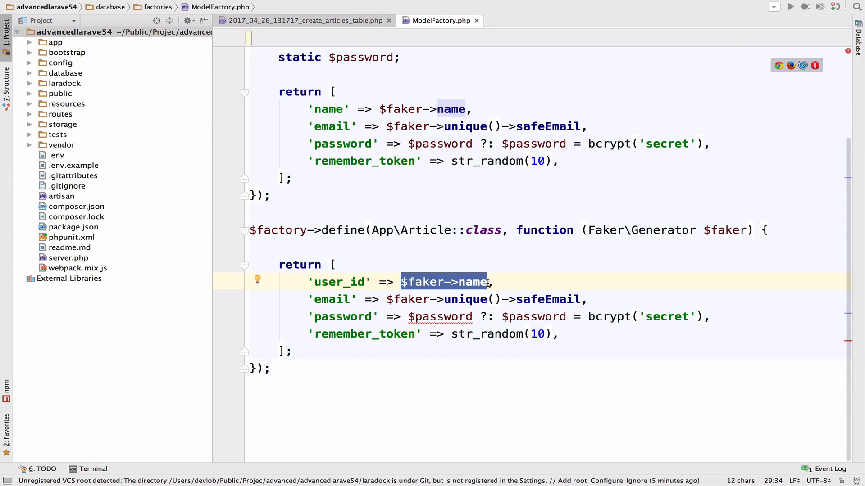
text(A)
text(pp\User::)
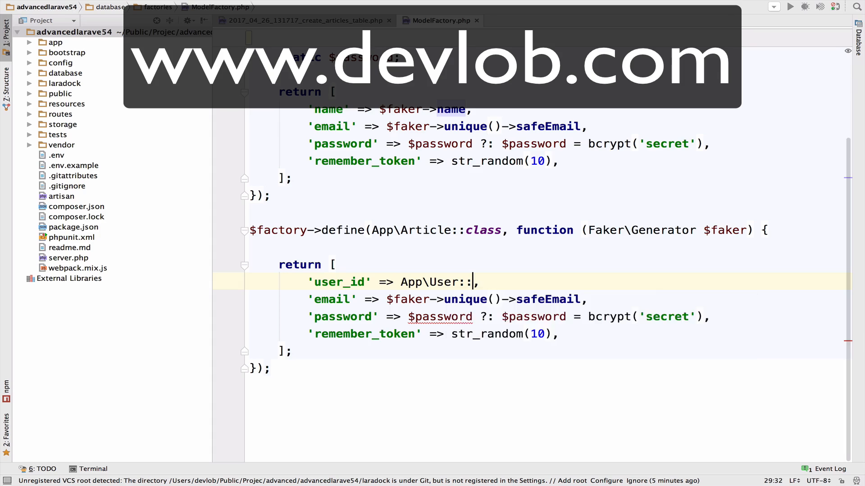
text(all()-)
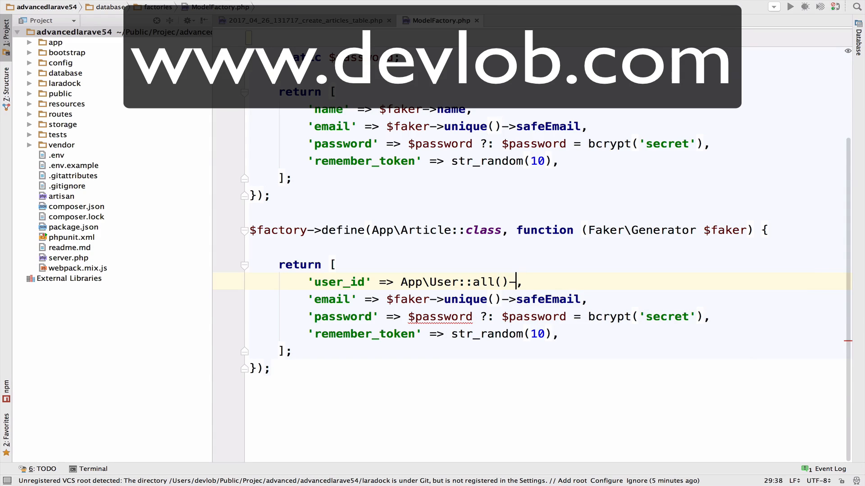
text(>random()->)
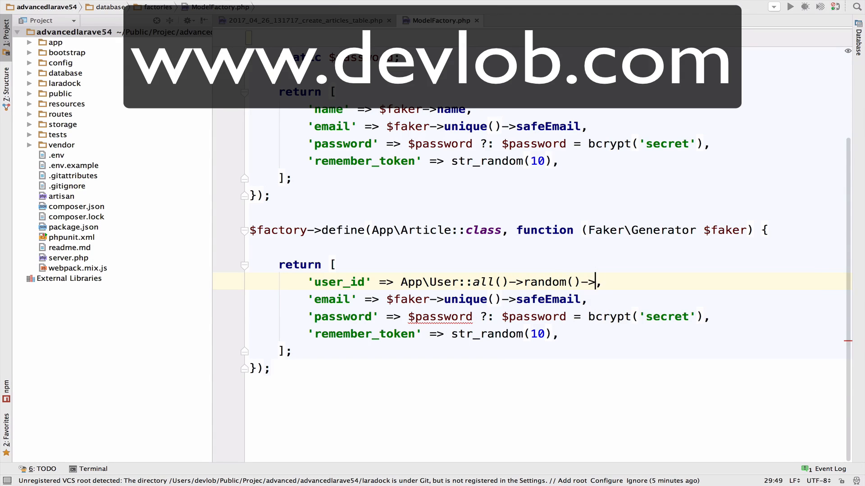
text(id)
double_click(331, 300)
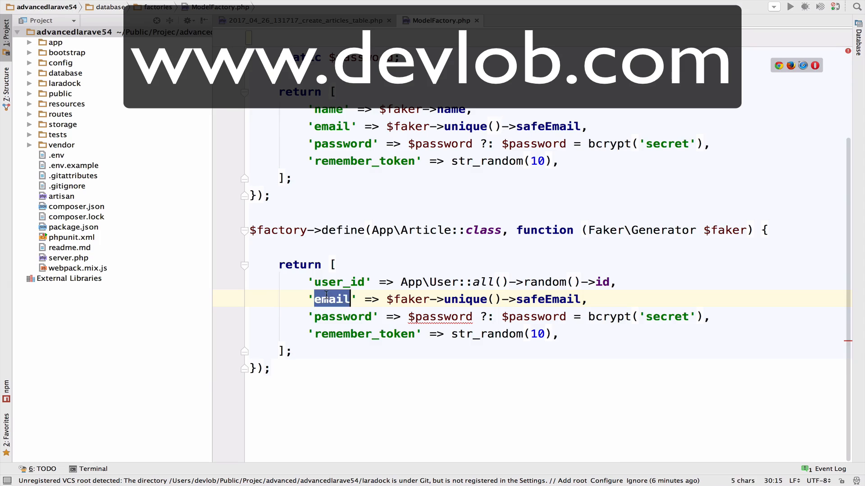
text(title)
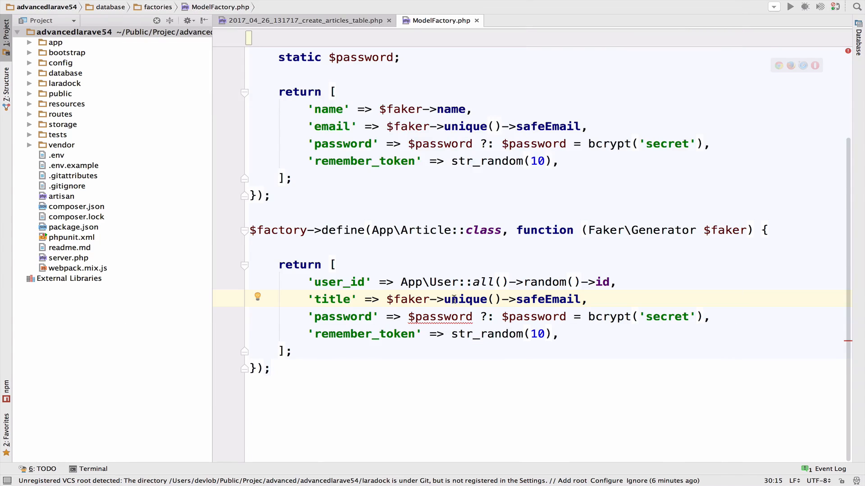
drag(444, 299, 575, 299)
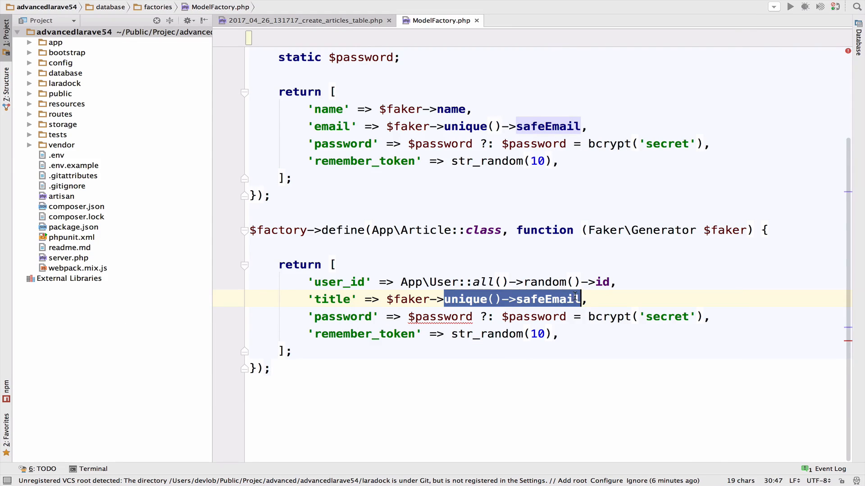
text(sentence)
double_click(343, 316)
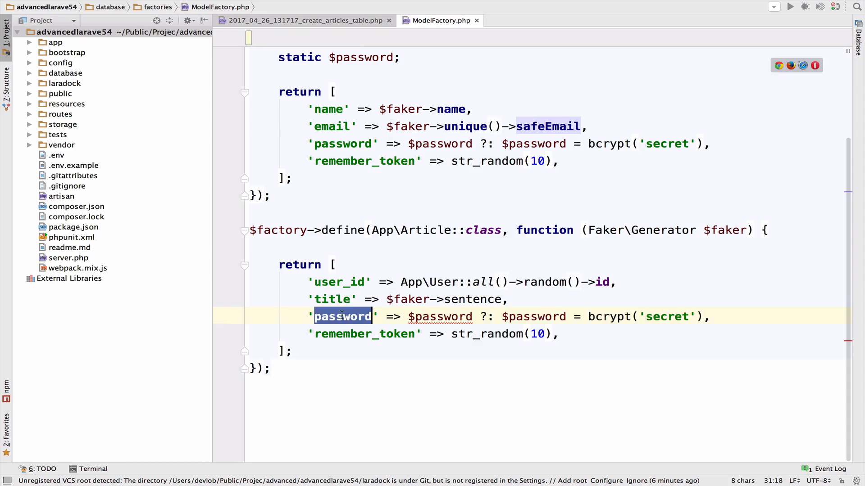
text(body)
drag(381, 316, 555, 333)
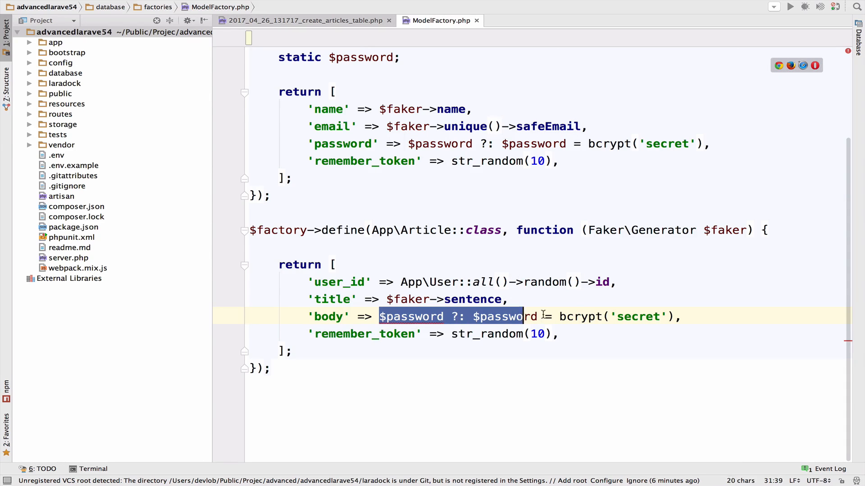
text($faker-)
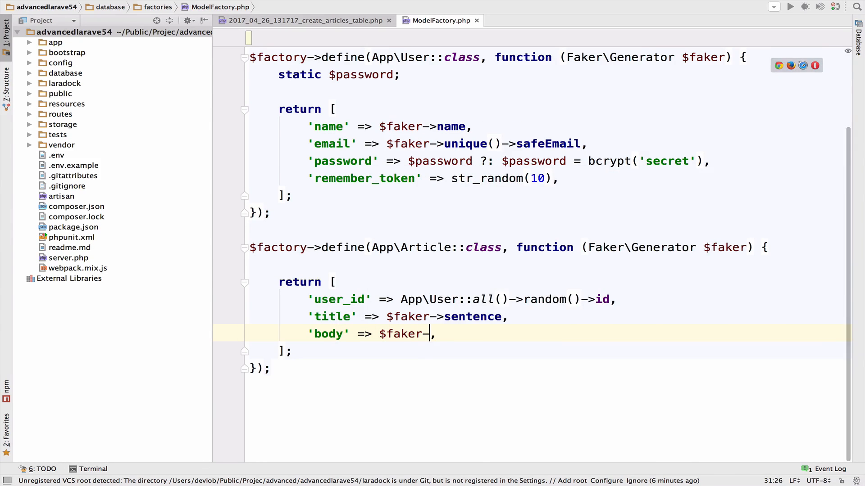
text(>para)
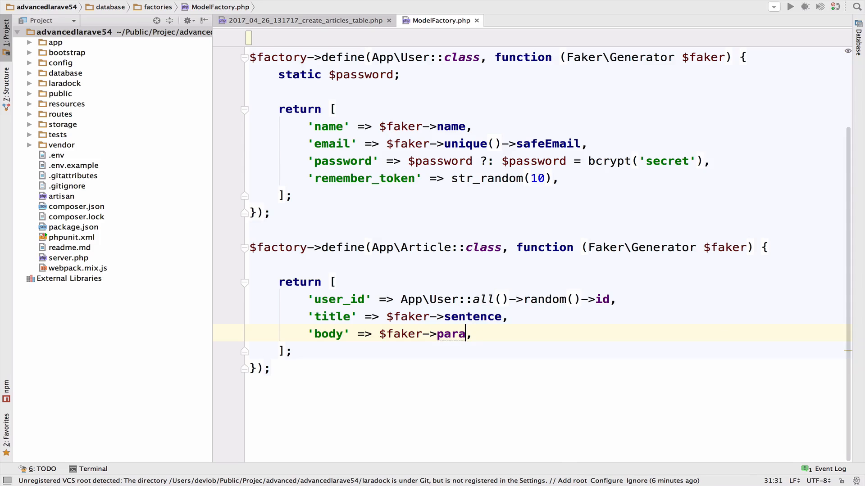
text(graph()
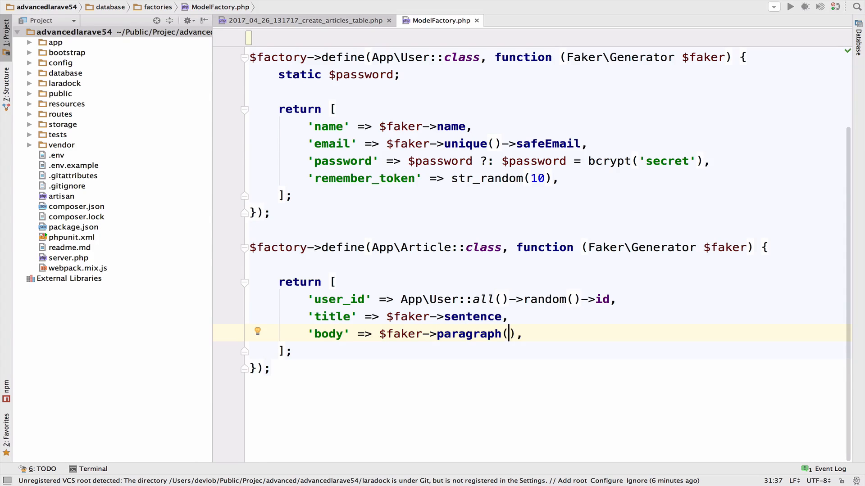
text(rand)
key(Down)
key(Return)
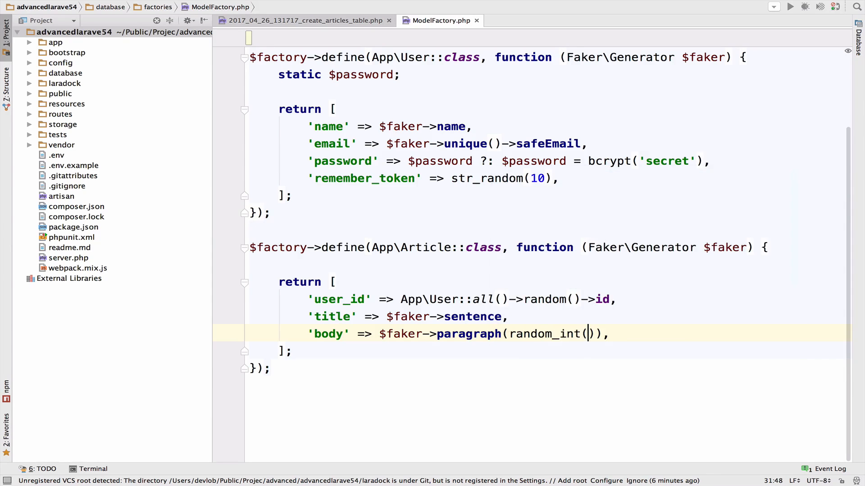
text(3)
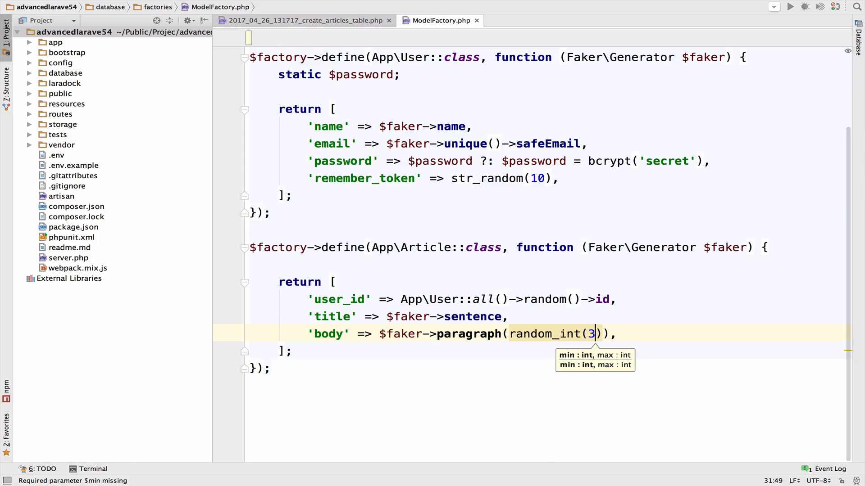
text(, 5)
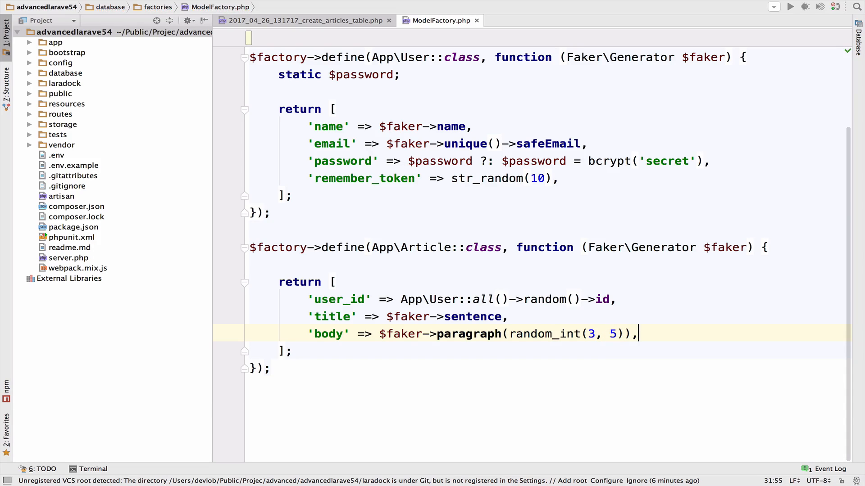
text()))
click(416, 273)
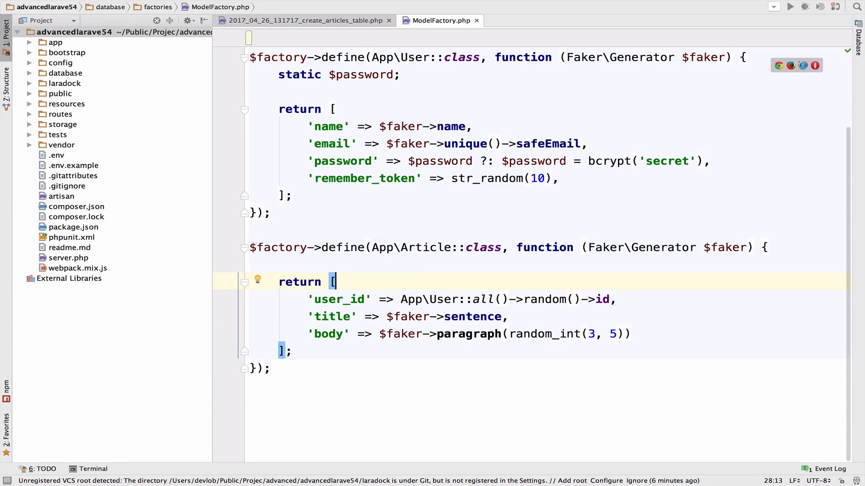
Open DatabaseSeeder.php and select the commented-out UsersTableSeeder call in run().
key(ctrl+shift+n)
text(daseed)
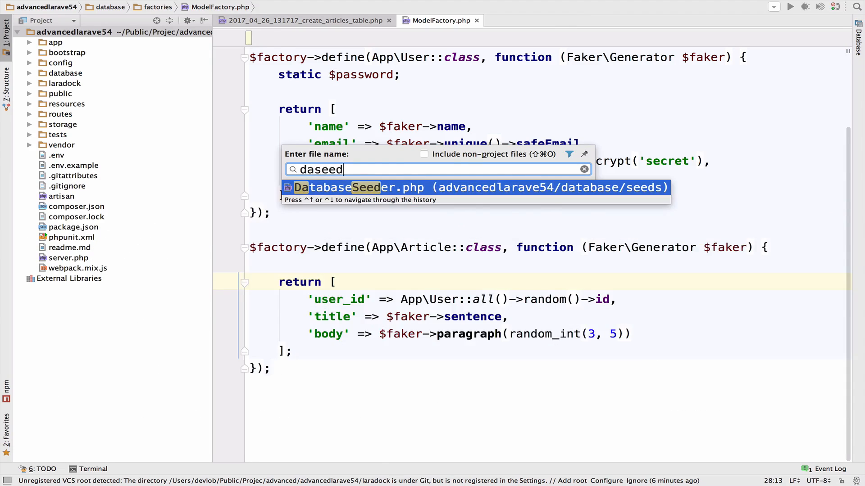
key(Return)
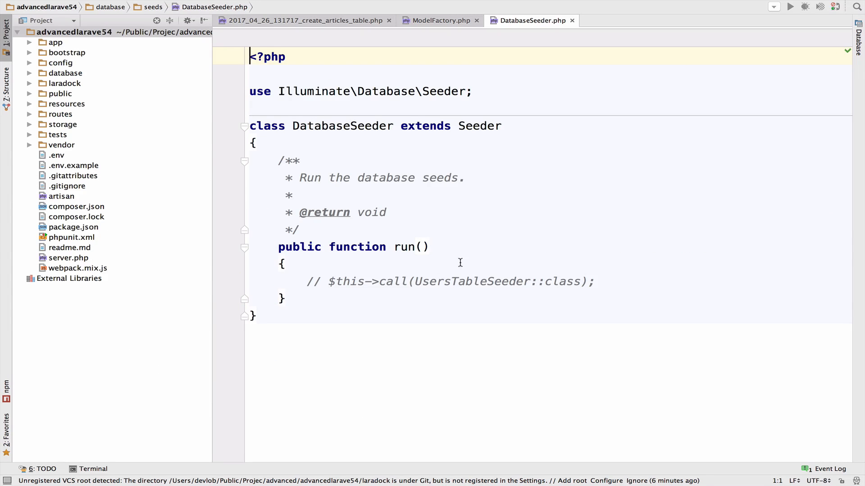
click(509, 281)
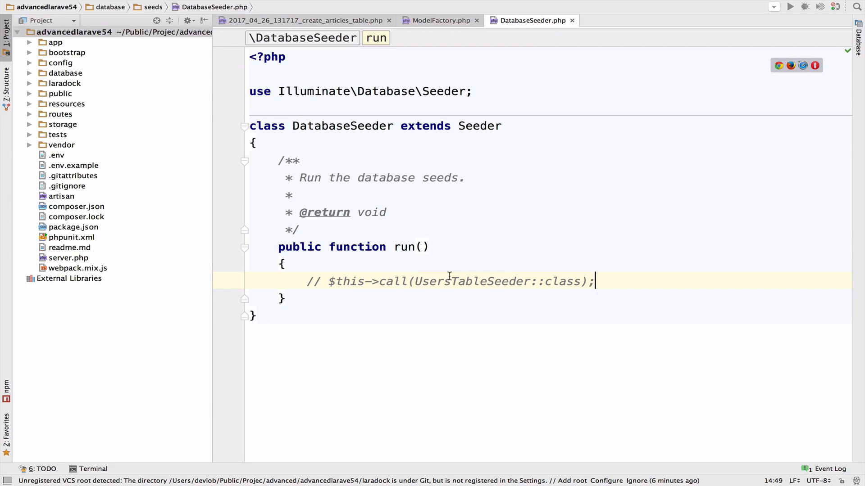
triple_click(430, 282)
text(fact)
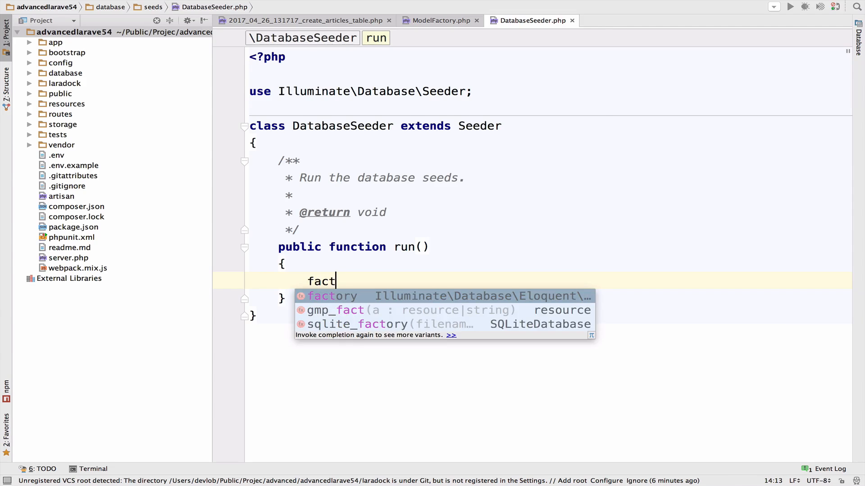
Replace it with factory(App\User::class, 10)->create(); and factory(App\Article::class, 100)->create();.
key(Tab)
text(App\)
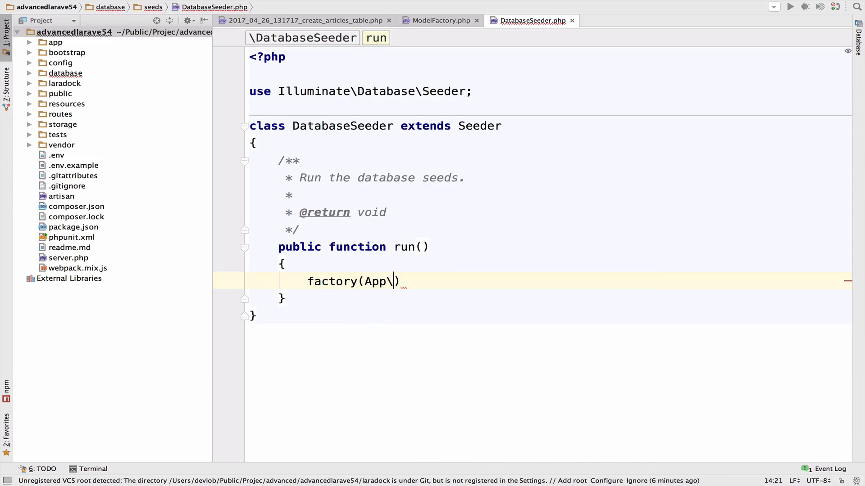
text(User::cla)
key(Tab)
text(, )
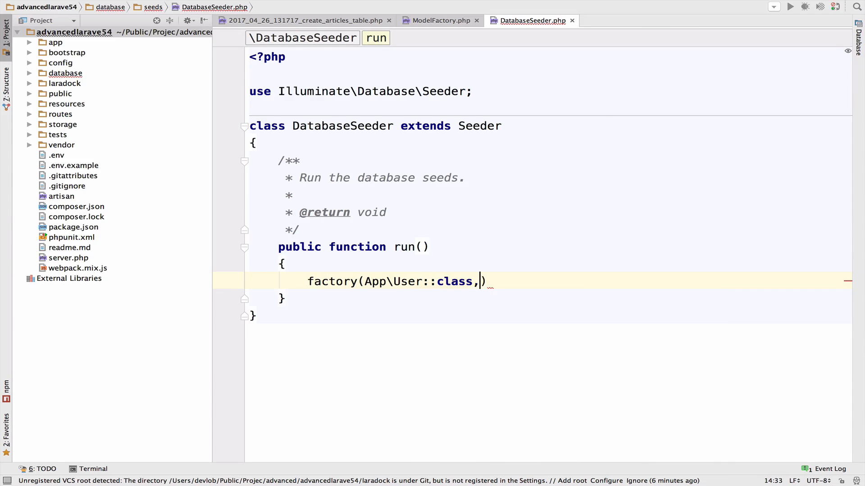
text(10)->cr)
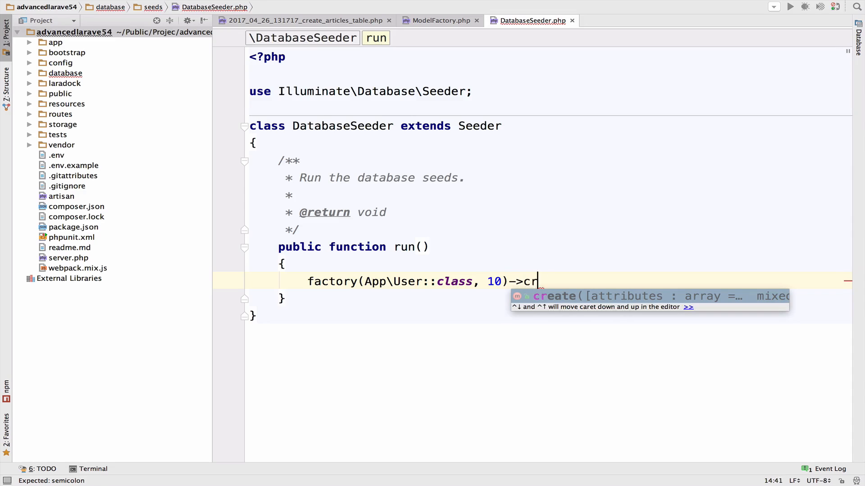
text(eate();)
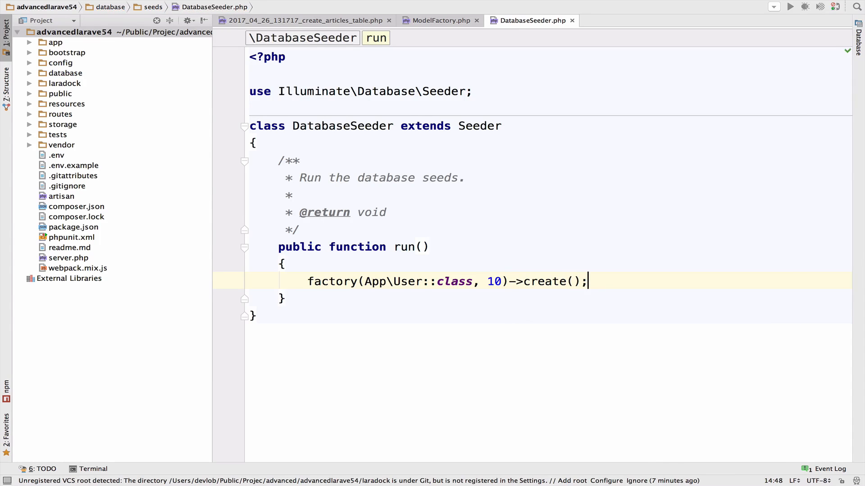
key(Return)
key(Return)
text(fa)
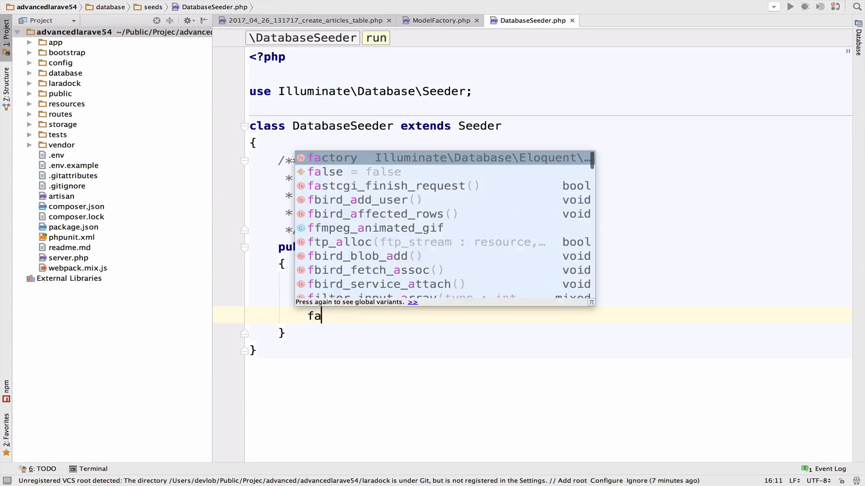
text(ctory(App)
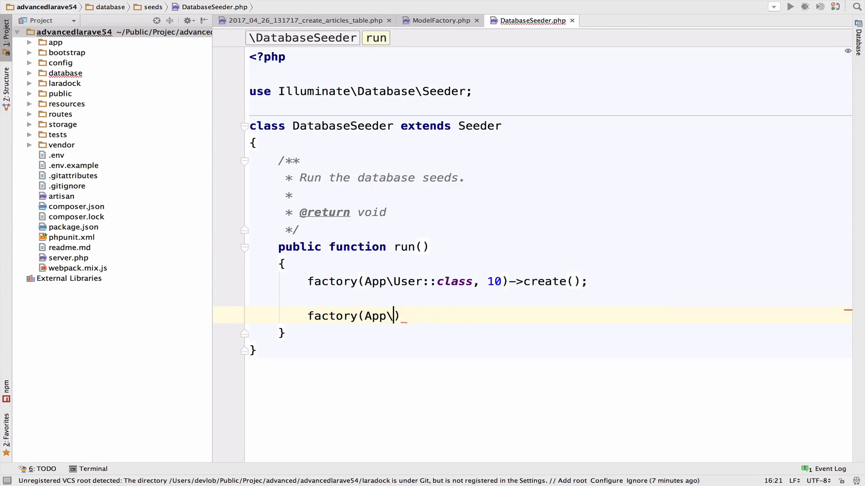
text(\Article::)
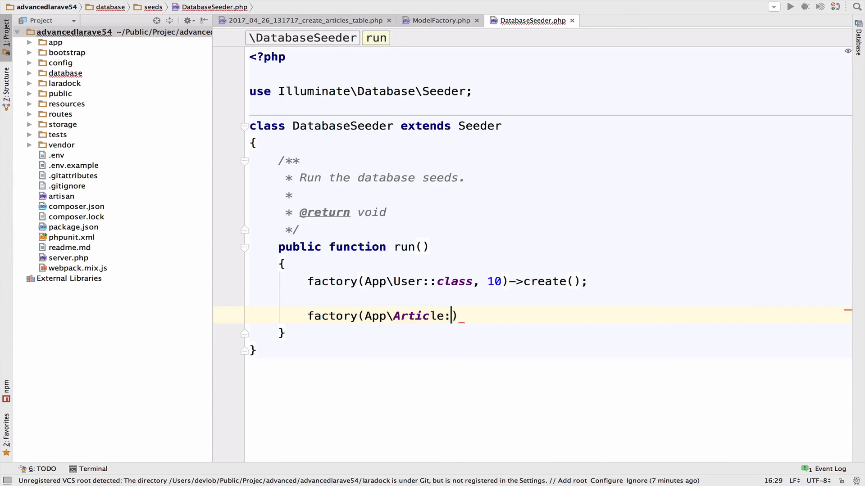
text(class, 100)
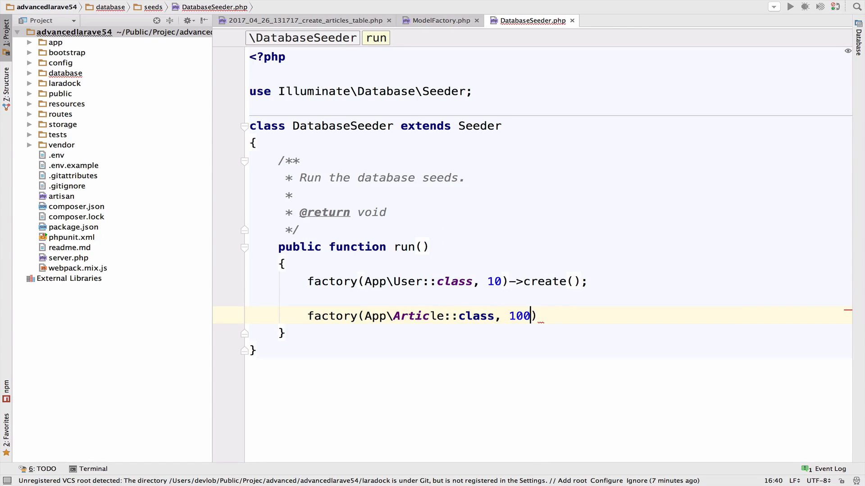
text()->cr)
key(Return)
text();)
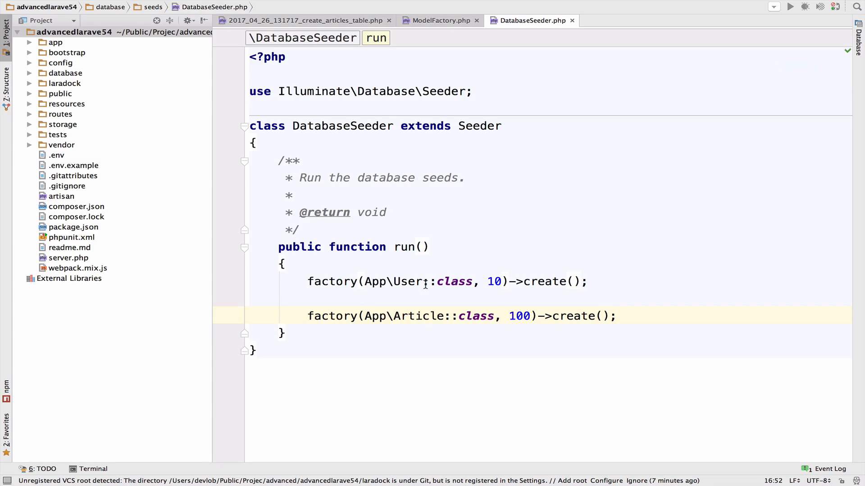
Paste a copy of the Article factory in ModelFactory.php and rename its model to App\Profile.
click(429, 21)
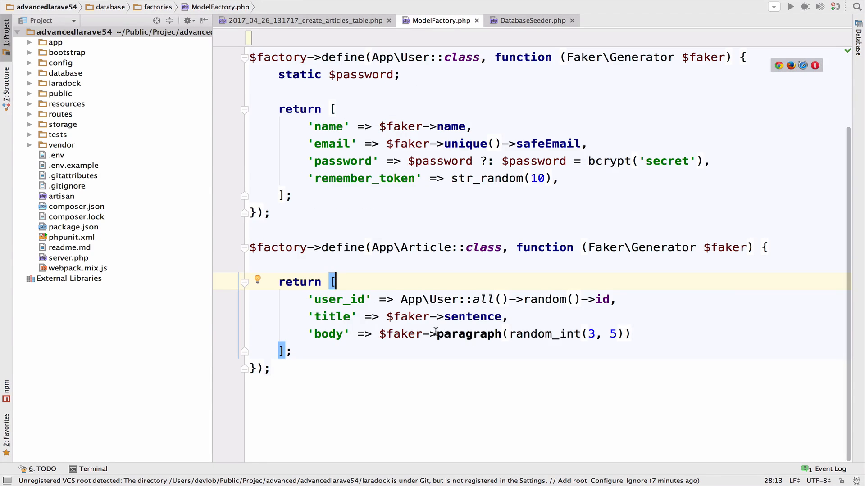
click(320, 375)
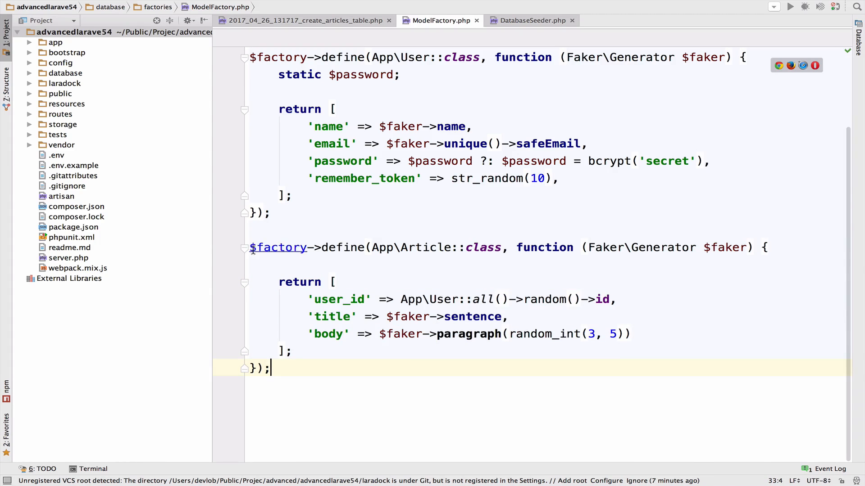
shift+click(250, 248)
key(ctrl+c)
key(Right)
key(Return)
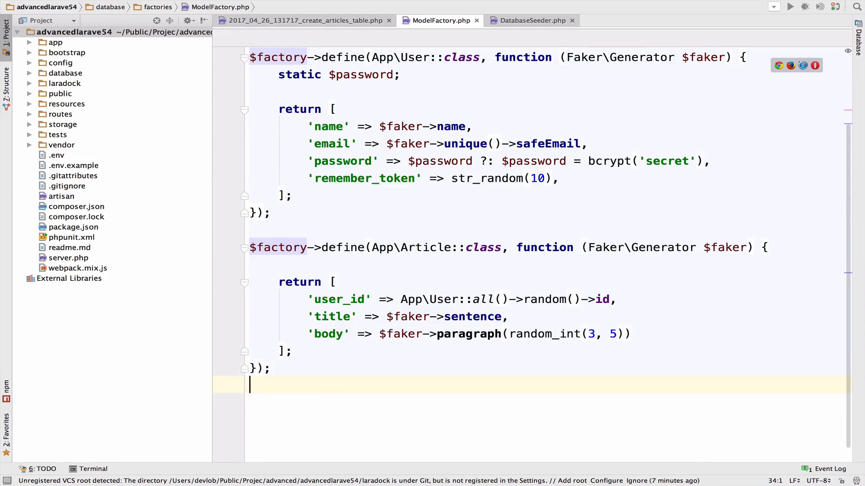
key(ctrl+v)
double_click(426, 316)
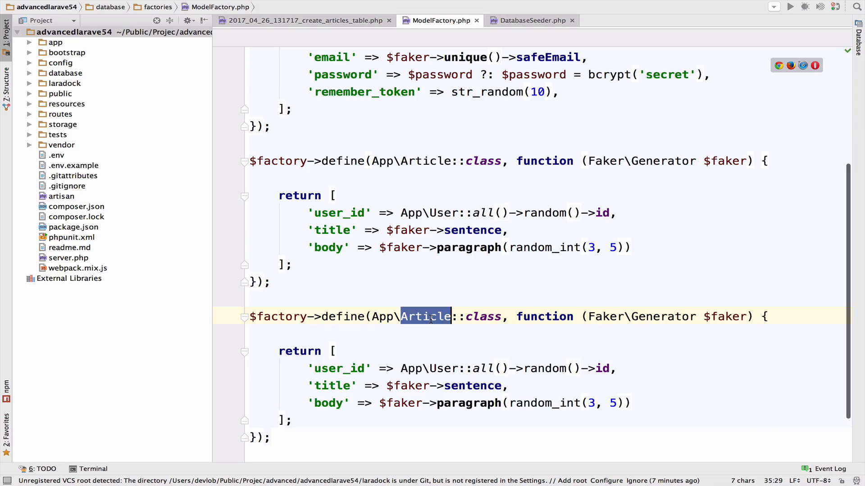
text(Profile)
key(Escape)
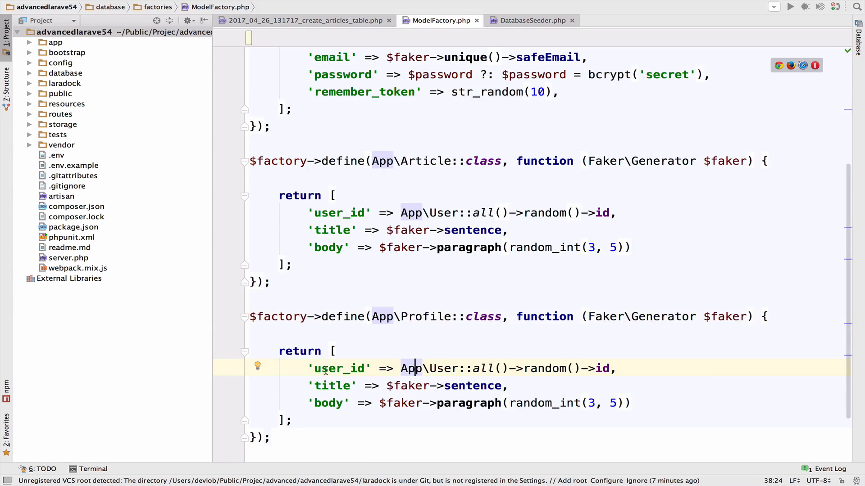
Give the Profile factory a fake 'city' and an 'about' paragraph, dropping user_id and title, then return to DatabaseSeeder.
double_click(338, 368)
text(city)
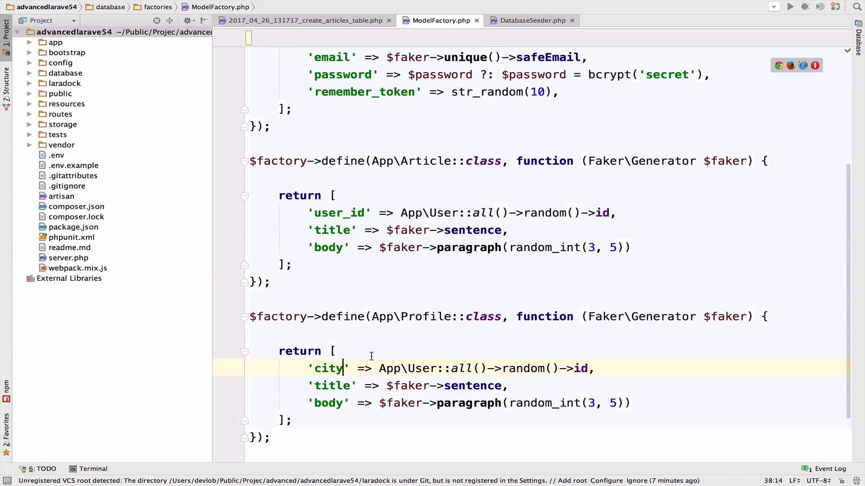
drag(380, 368, 587, 369)
text($fake,)
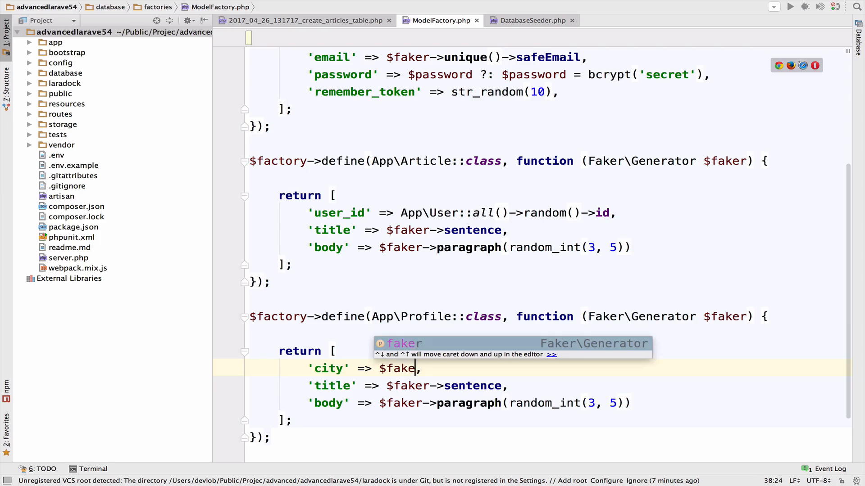
text(r->city)
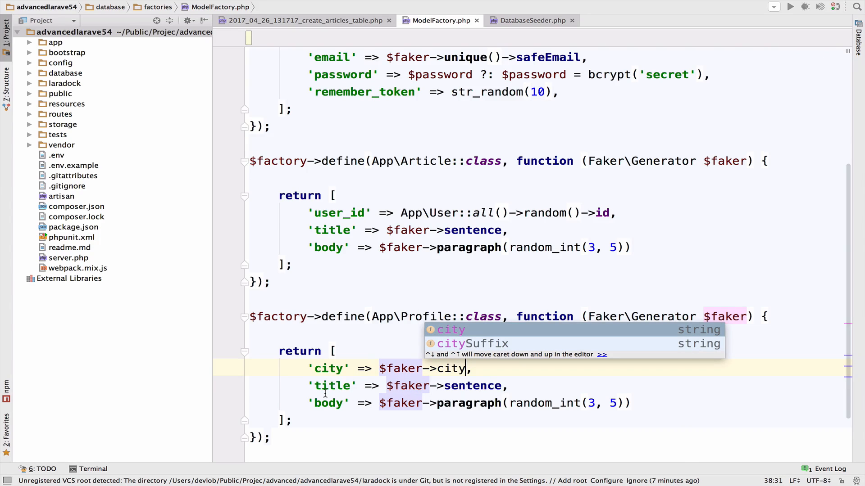
click(325, 392)
key(ctrl+y)
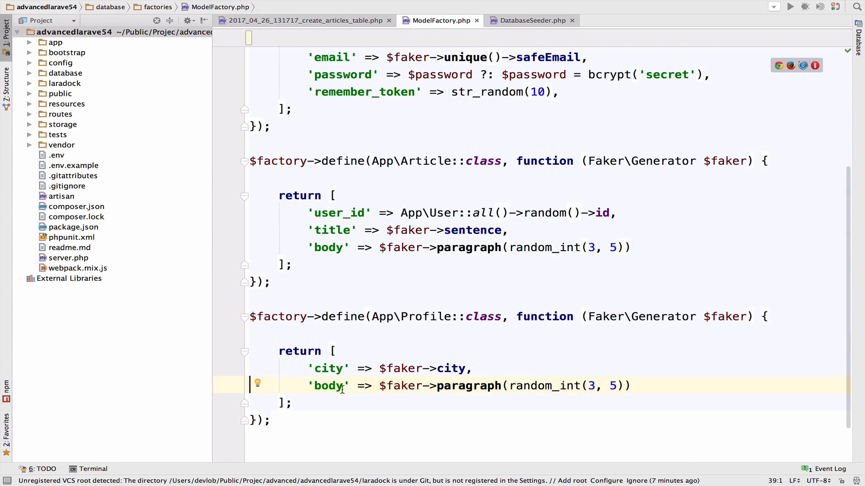
double_click(336, 385)
text(ab)
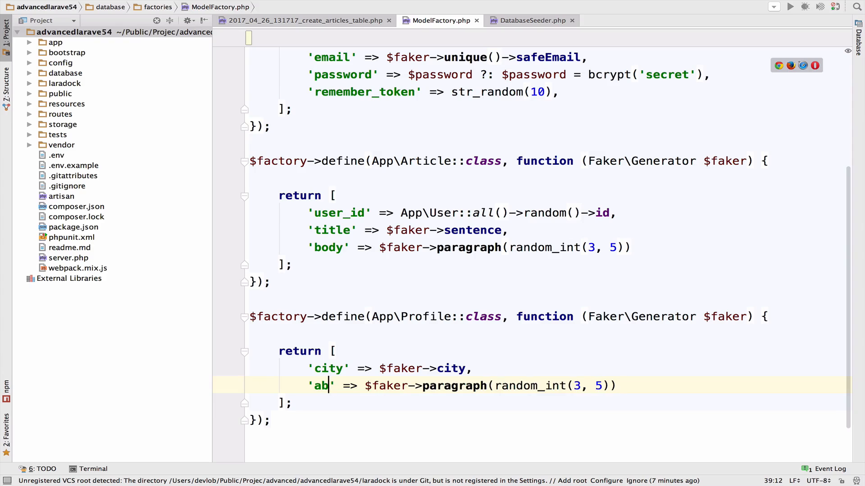
text(out)
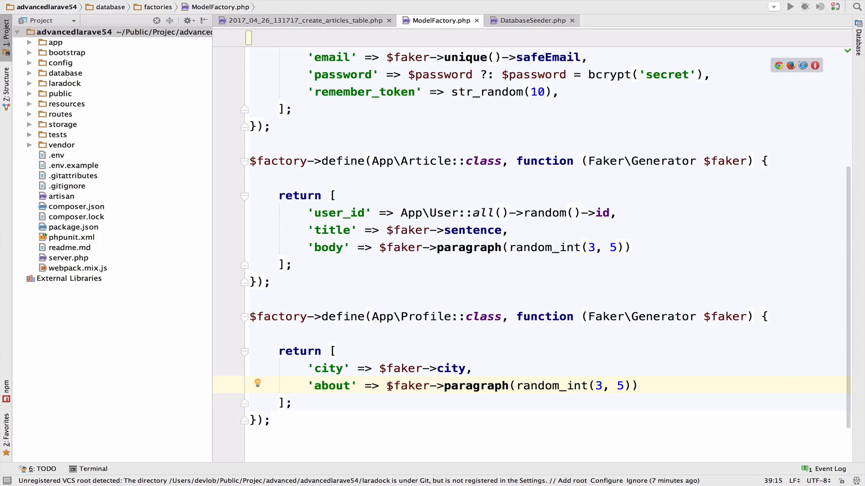
key(shift+End)
click(291, 195)
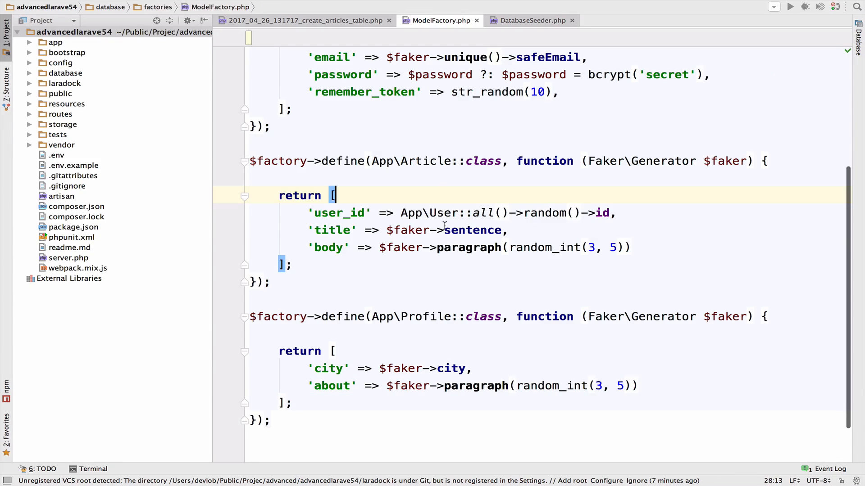
double_click(473, 229)
click(529, 20)
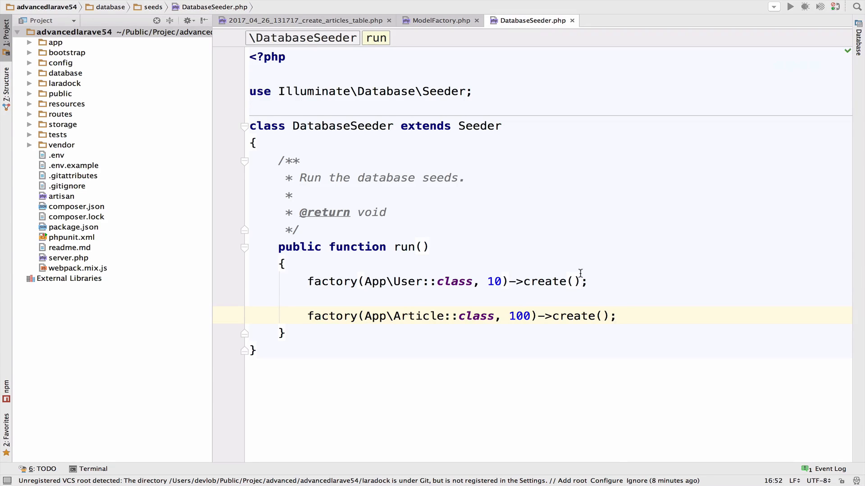
Chain ->each(function ($user) { }) onto the User factory's create() call.
click(473, 230)
click(582, 282)
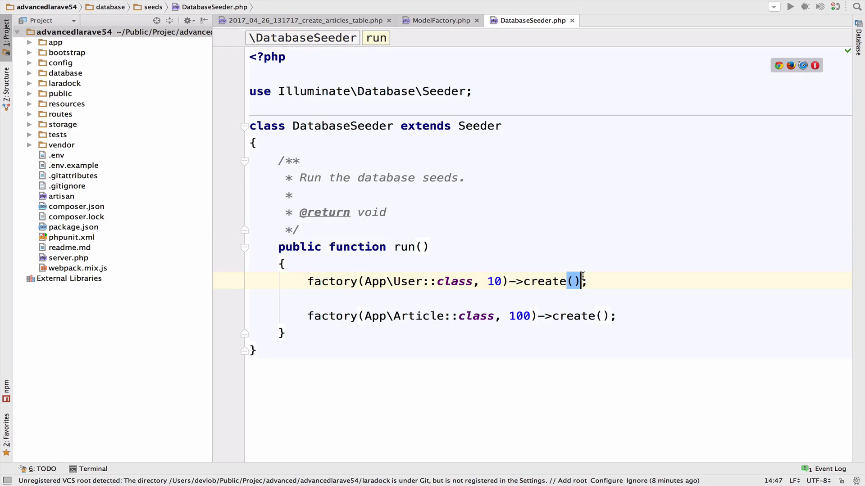
text(->each)
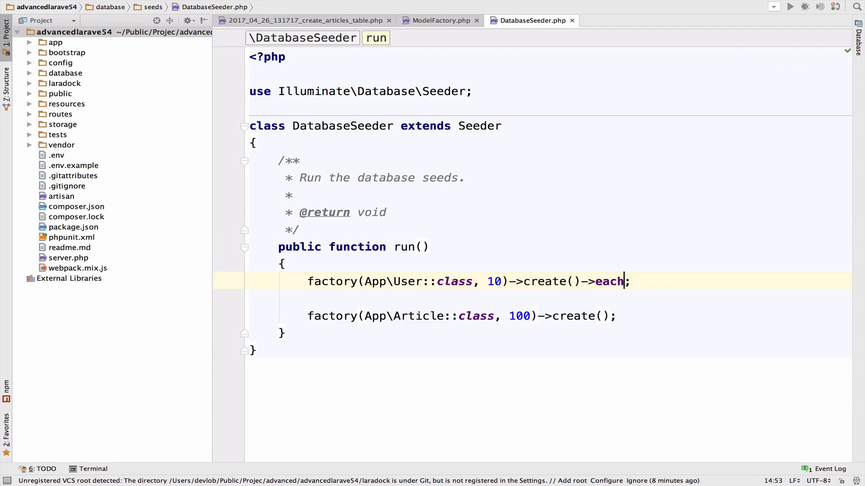
text(fu)
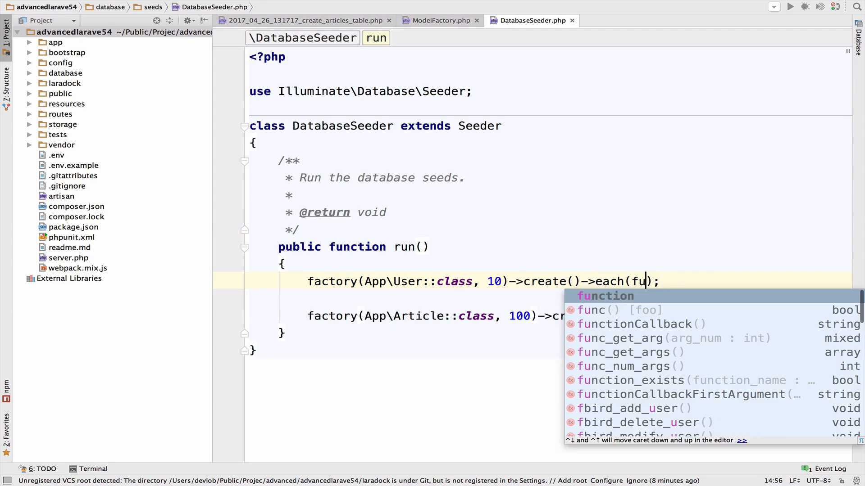
text(nction($user)
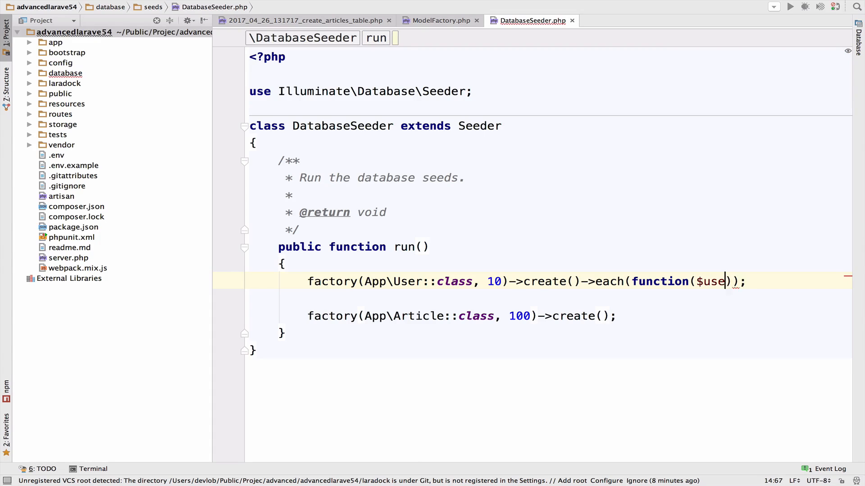
key(Right)
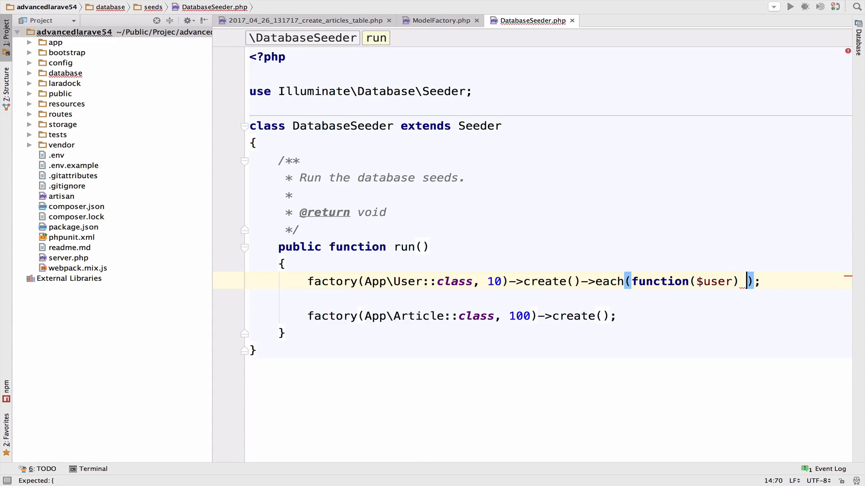
key(Return)
key(ctrl+z)
text({)
key(Return)
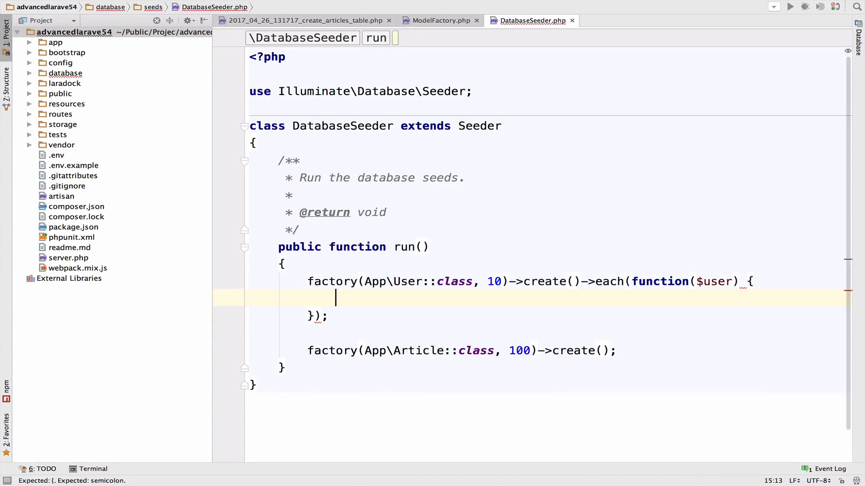
text($user-)
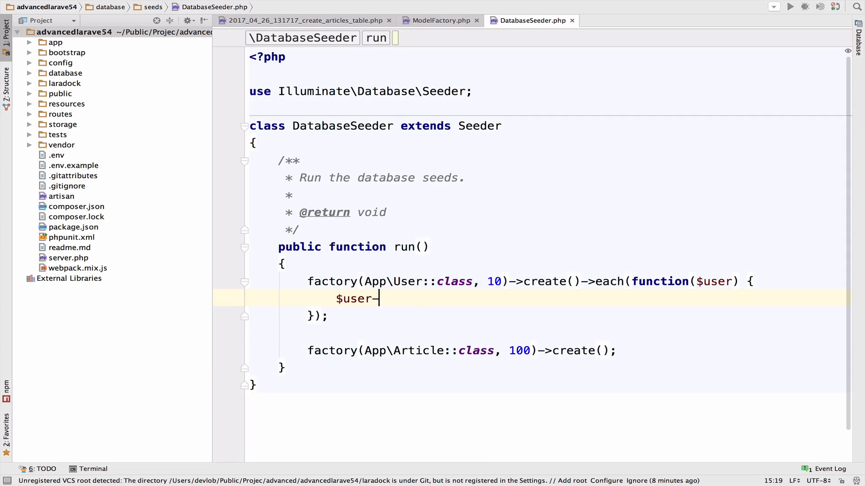
text(>profile)
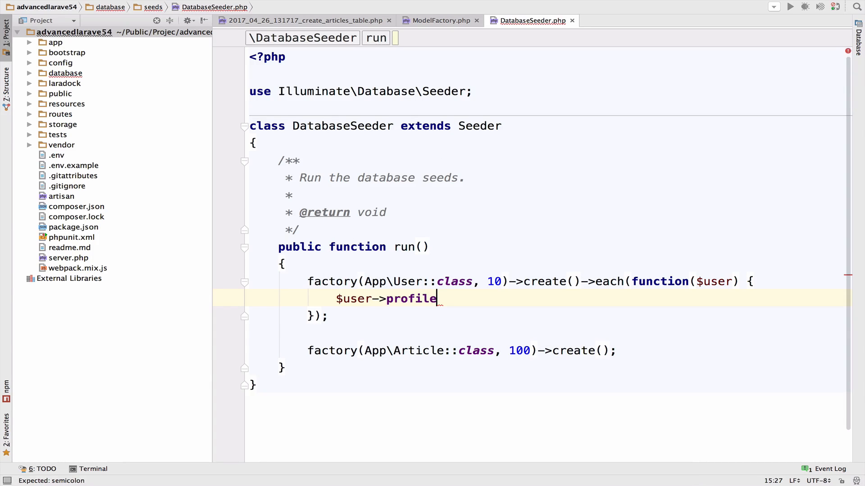
text(-)
Inside the closure save factory(App\Profile::class)->make() to $user->profile().
key(BackSpace)
text(()->save)
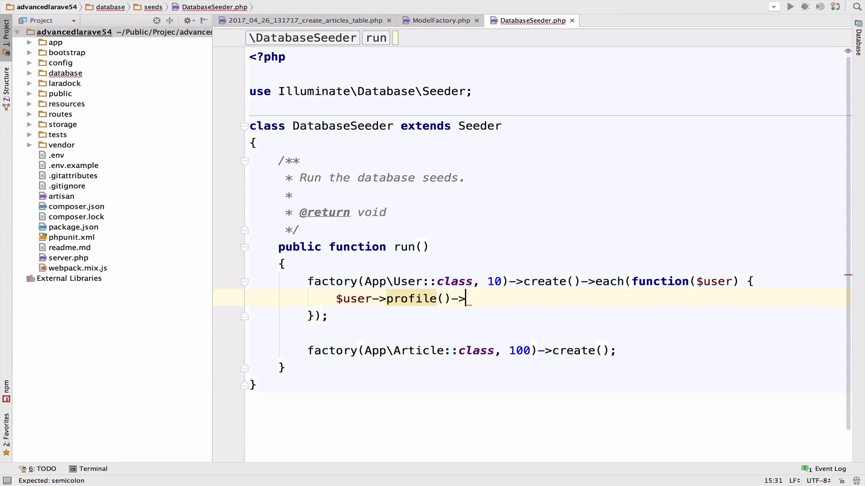
text((fact)
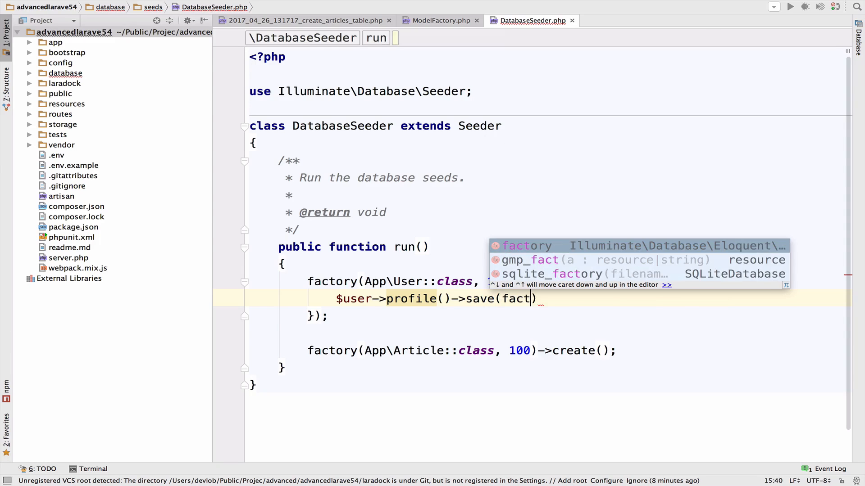
key(Return)
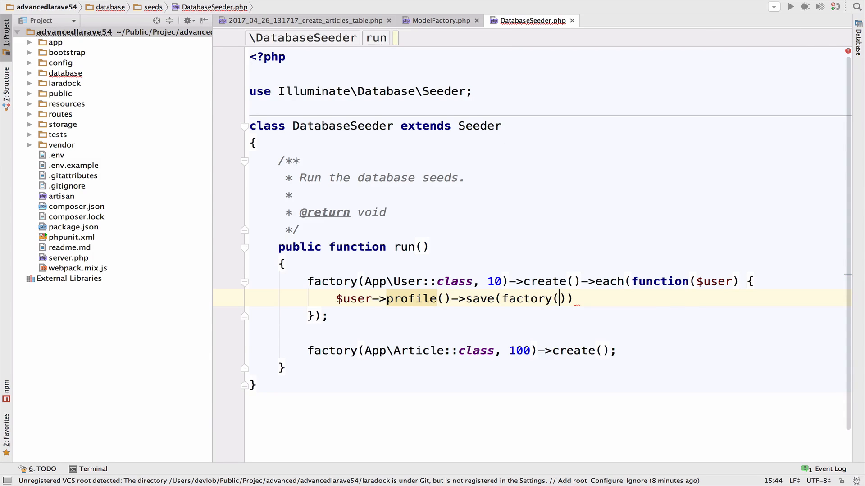
text(App\P)
text(rofile::cla)
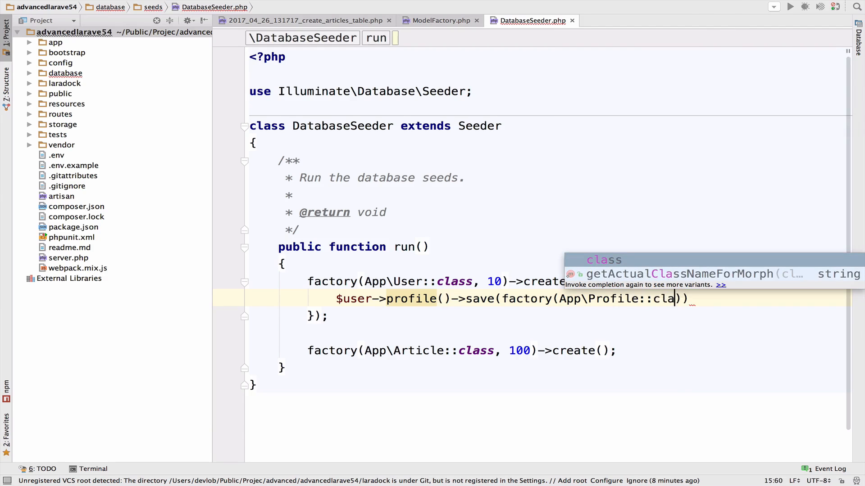
text(ss)
key(Right)
text(->)
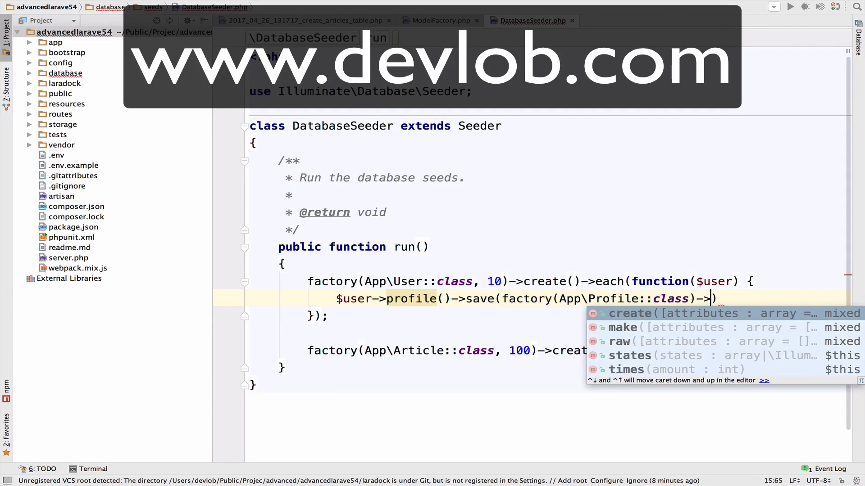
text(make())
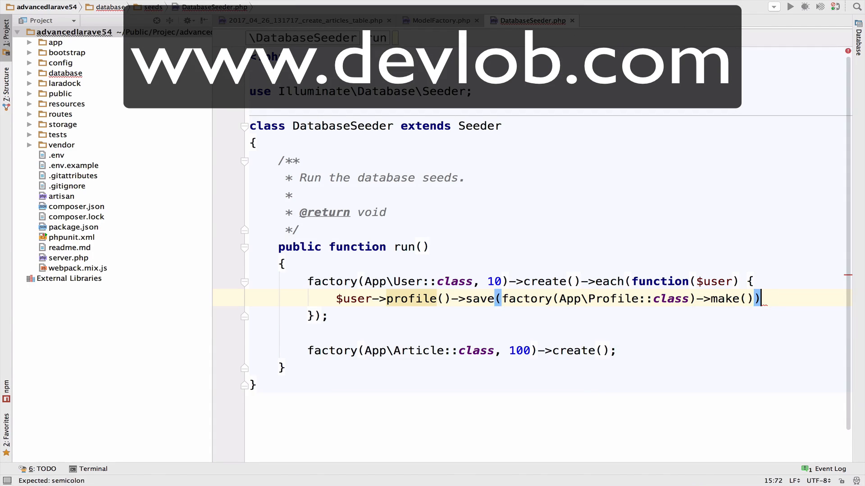
key(Right)
text(;)
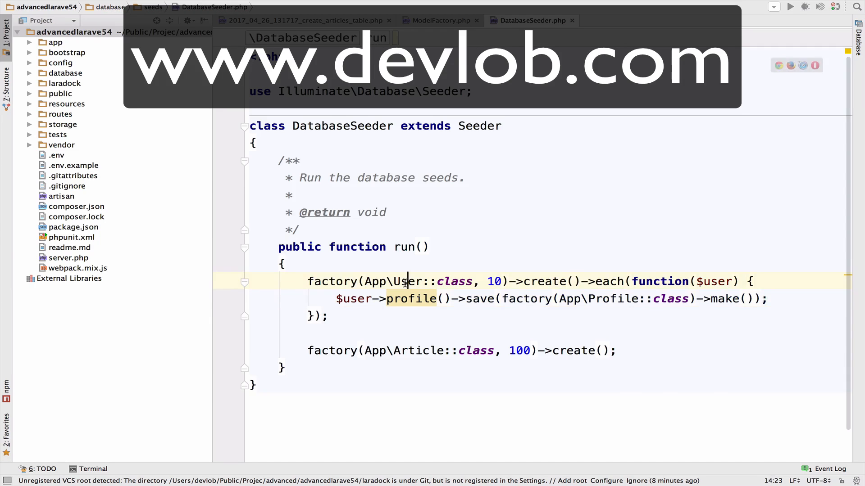
Run php artisan migrate:refresh --seed in the terminal, then switch to Sequel Pro.
click(405, 282)
click(92, 469)
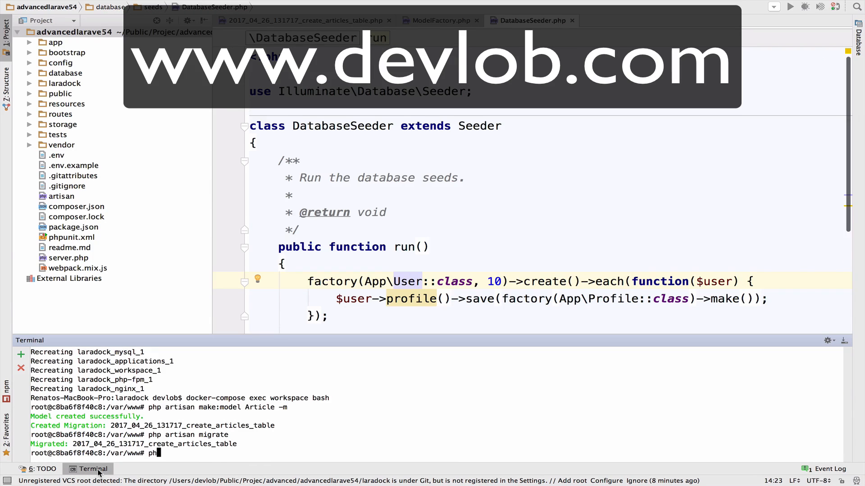
text(p artisan migr)
text(ate:refresh --)
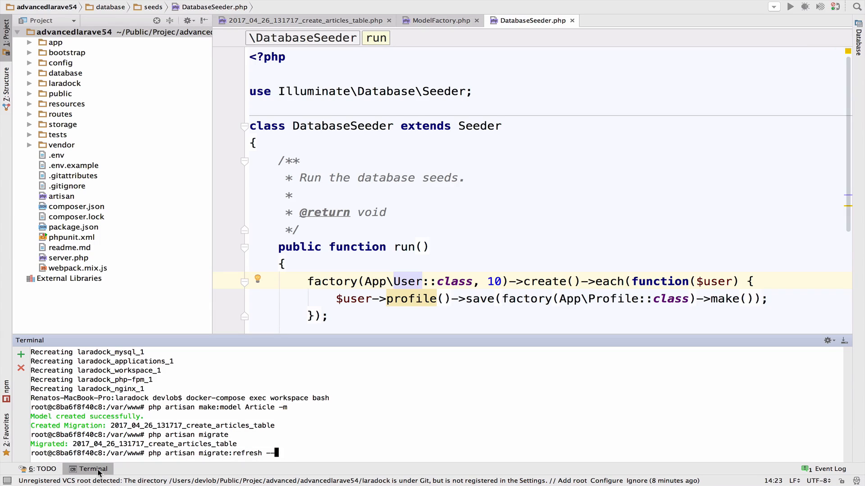
text(d)
key(Return)
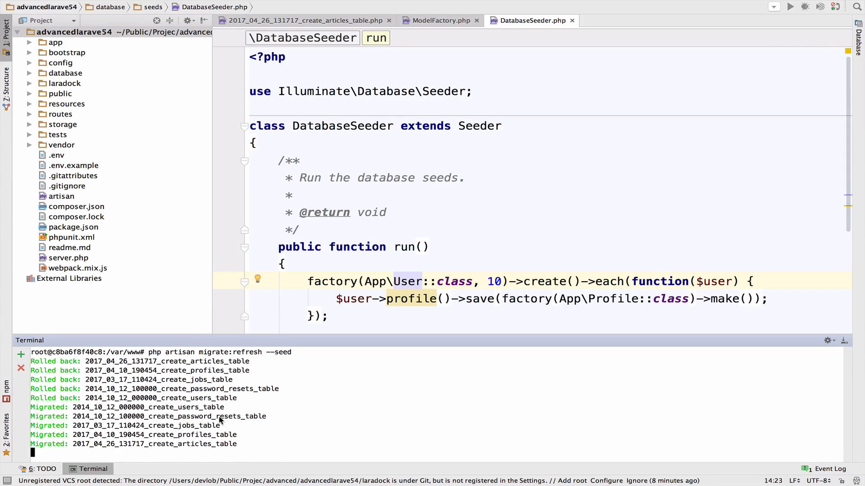
key(super+Tab)
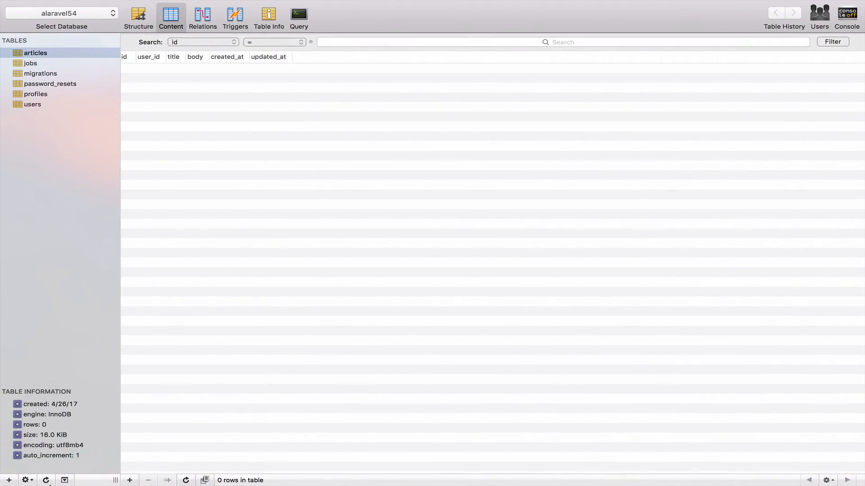
Reload the articles table and check the reseeded profiles and users tables.
click(46, 480)
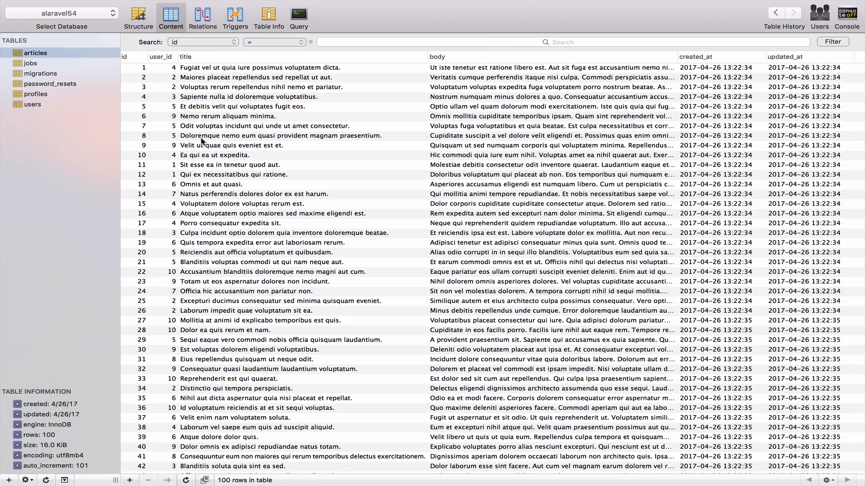
scroll(200, 140, down, 10)
scroll(200, 141, down, 5)
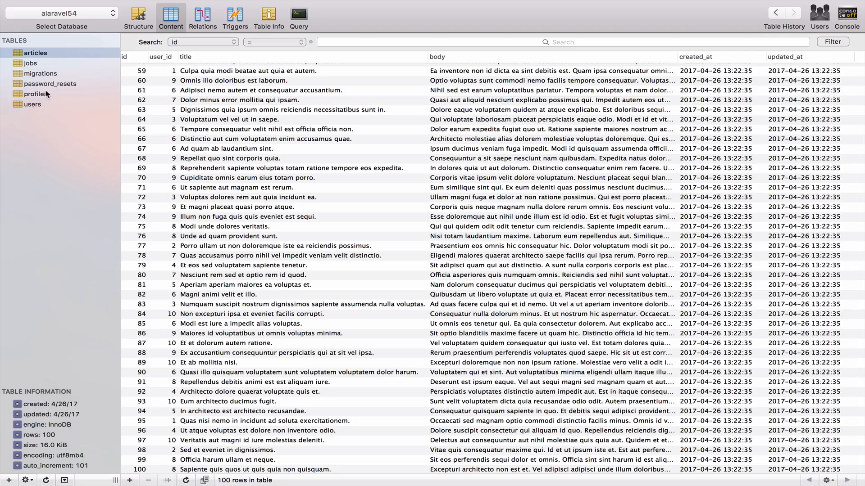
click(35, 93)
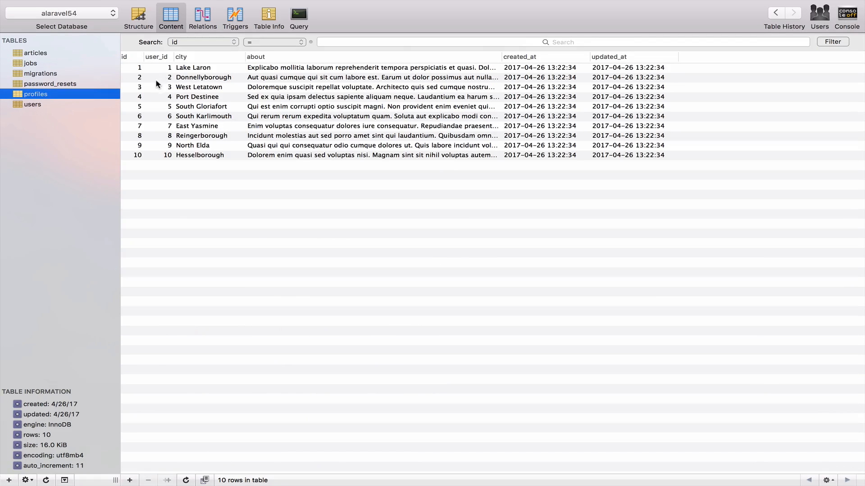
click(49, 105)
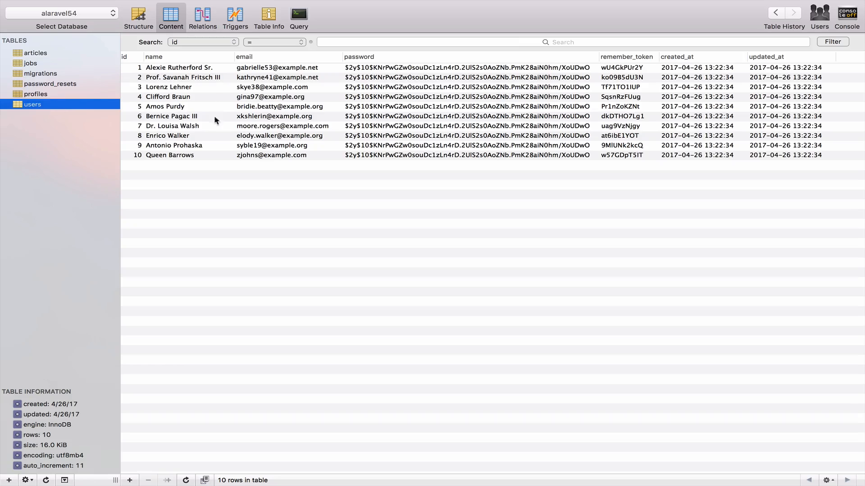
Compare the first user's row with the logged-in dashboard in Chrome.
key(ctrl+Right)
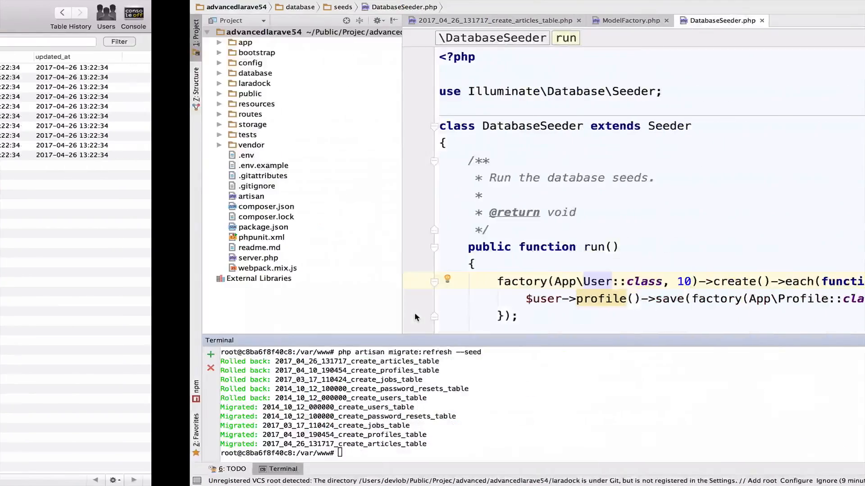
key(ctrl+Right)
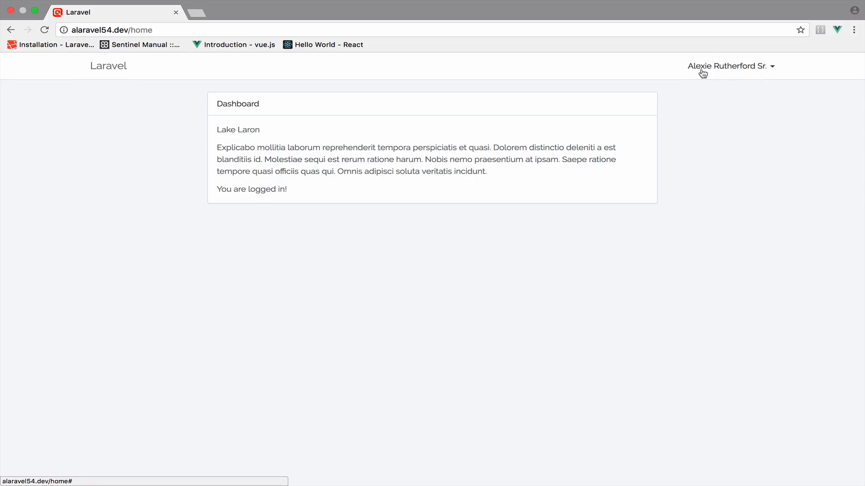
key(ctrl+Right)
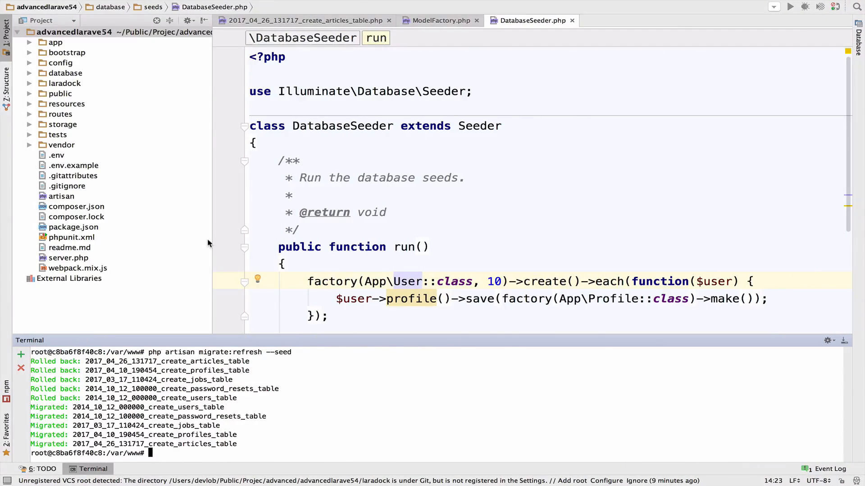
key(ctrl+Right)
click(171, 68)
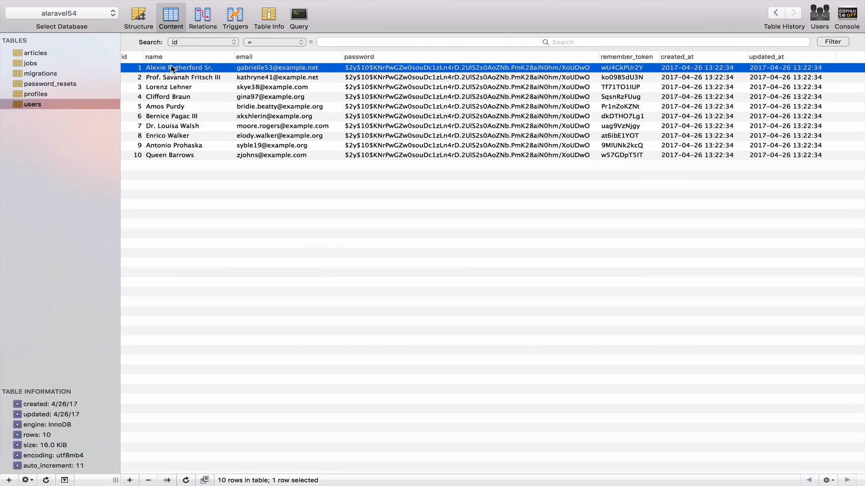
key(ctrl+Left)
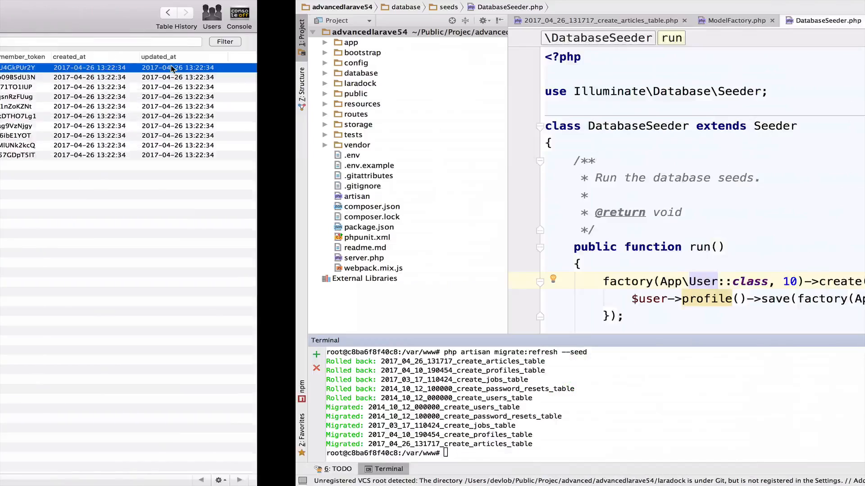
key(ctrl+Left)
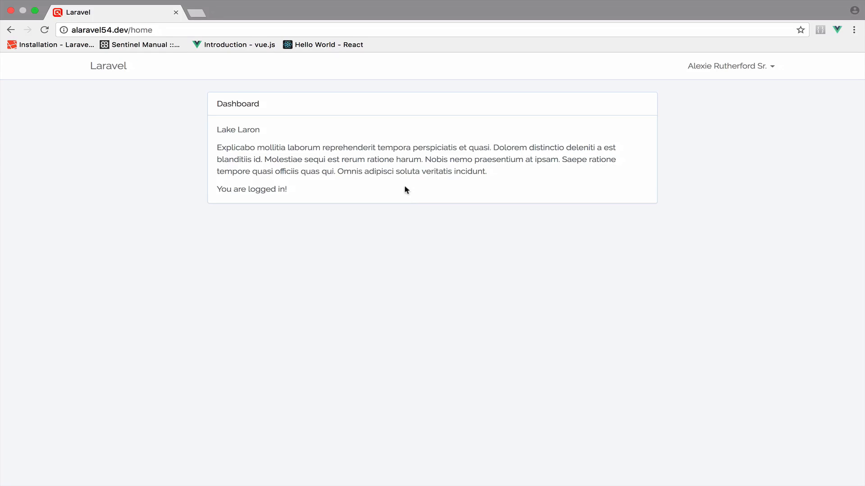
Navigate Chrome to users/1/articles, which returns a NotFoundHttpException.
double_click(140, 28)
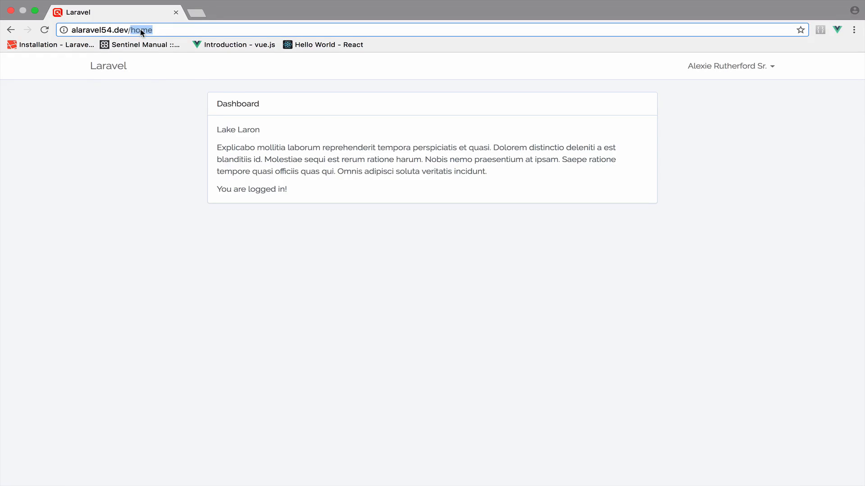
text(user)
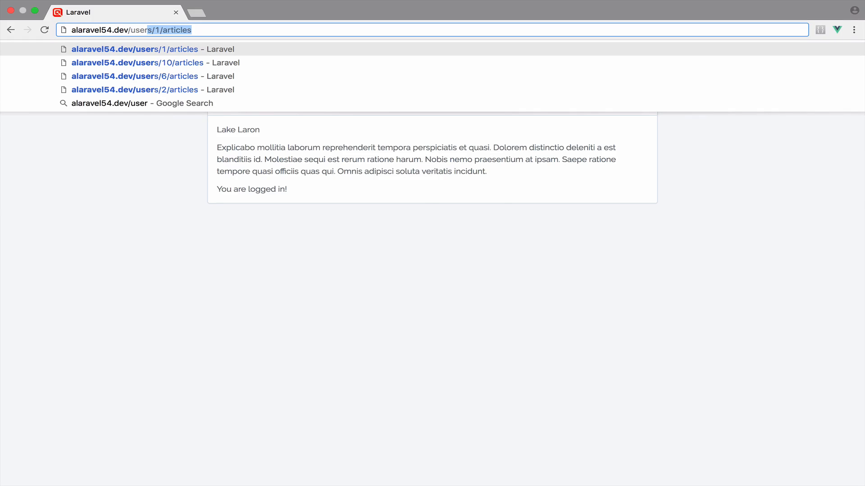
key(Return)
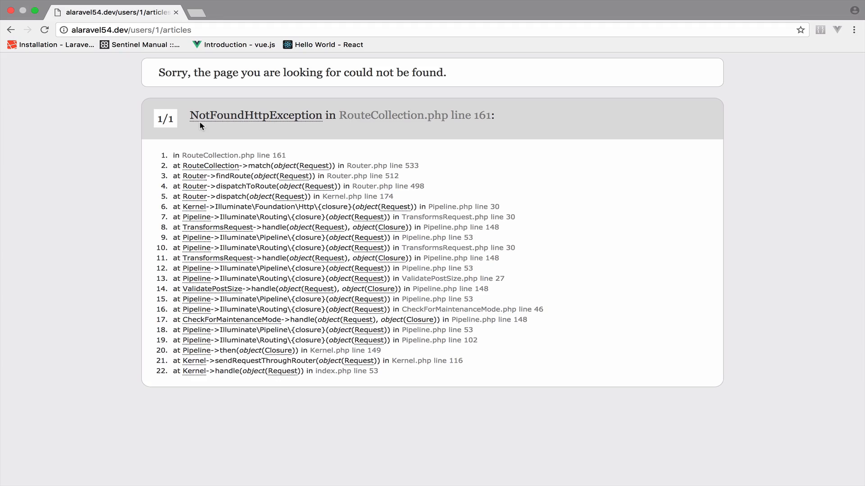
Add Route::get('users/{id}/articles', 'ArticleUserController@index') below the /home route in web.php.
key(super+Tab)
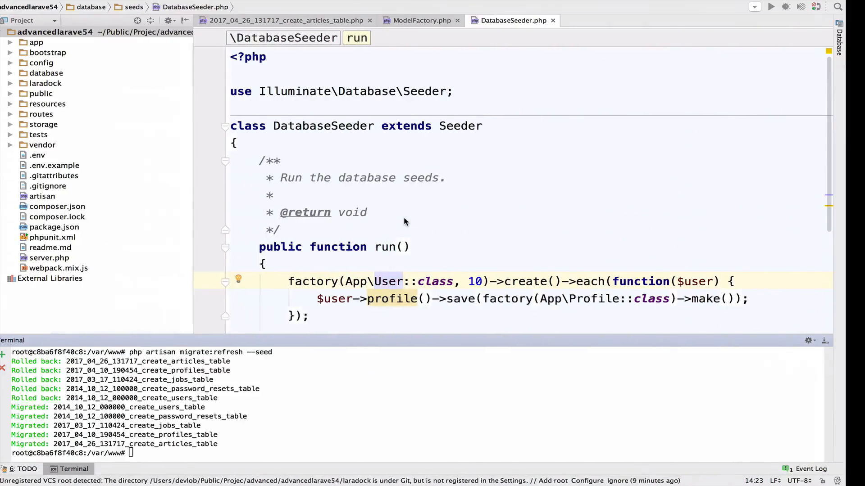
key(super+shift+o)
text(web.php)
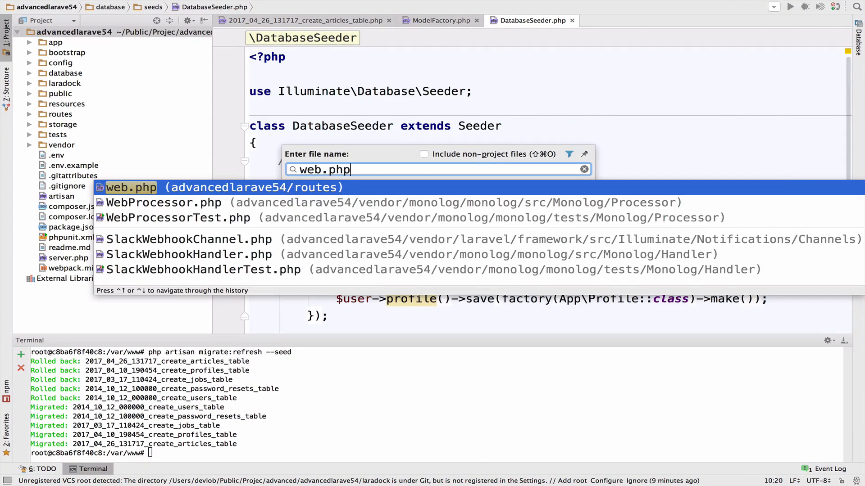
key(Return)
click(582, 230)
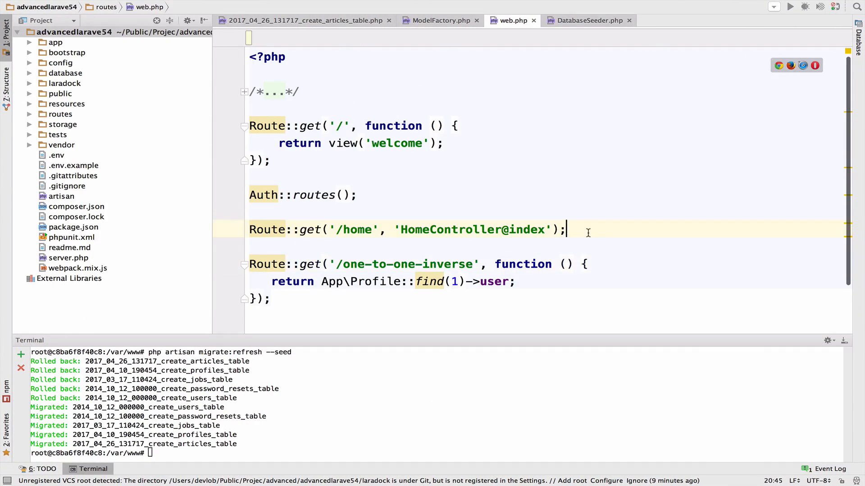
key(Return)
key(Return)
text(Route::get)
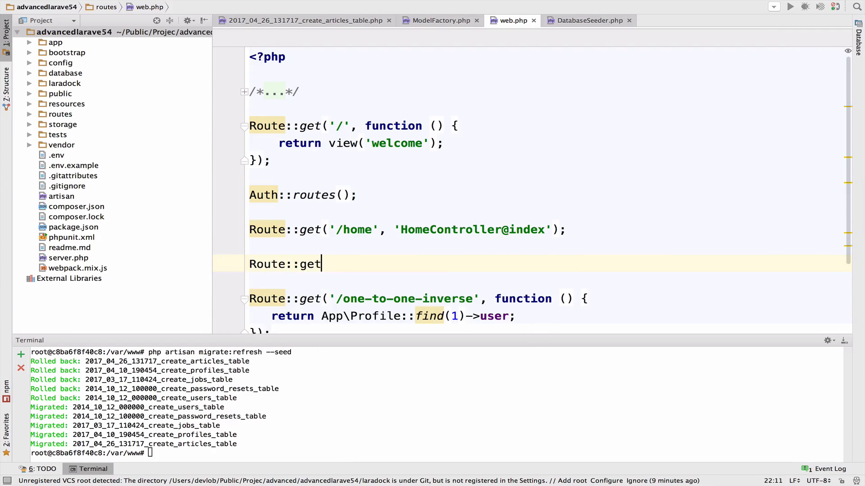
text(('users/)
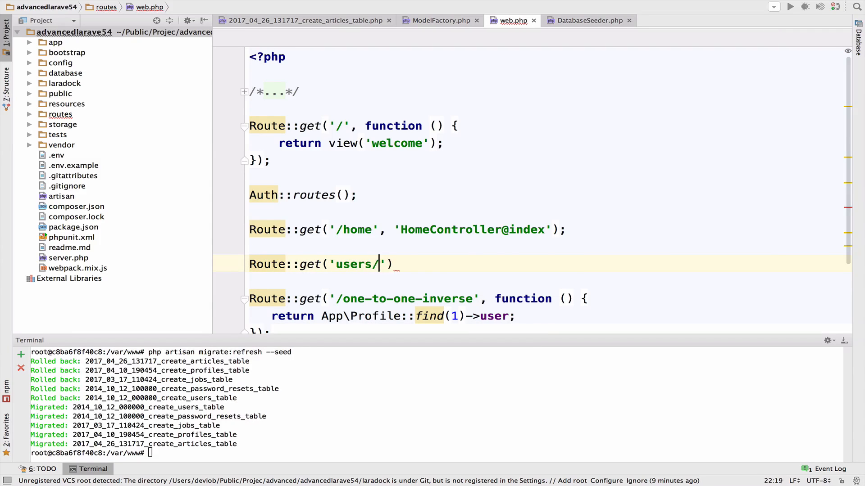
text({id})
text(/articles')
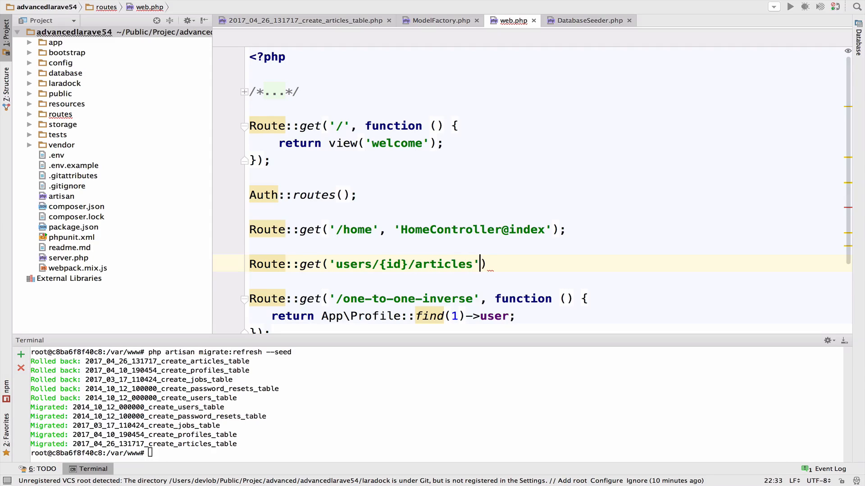
text(, ')
text(ArticleUserC)
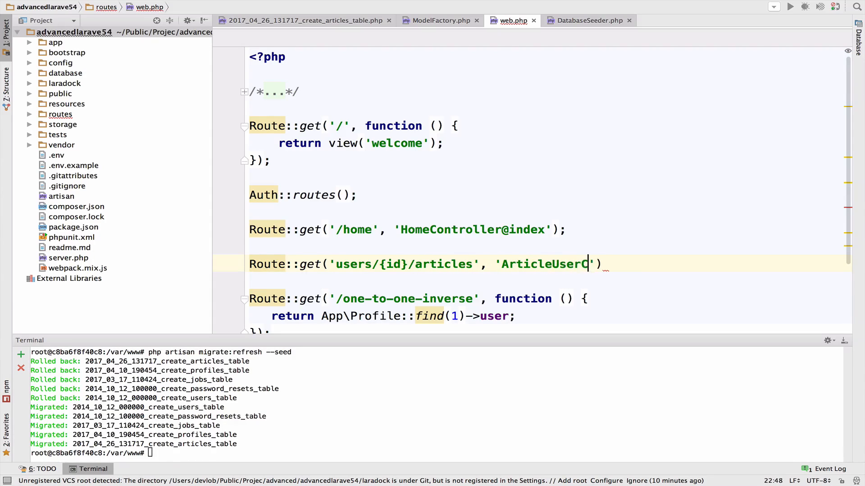
text(ontroller@index)
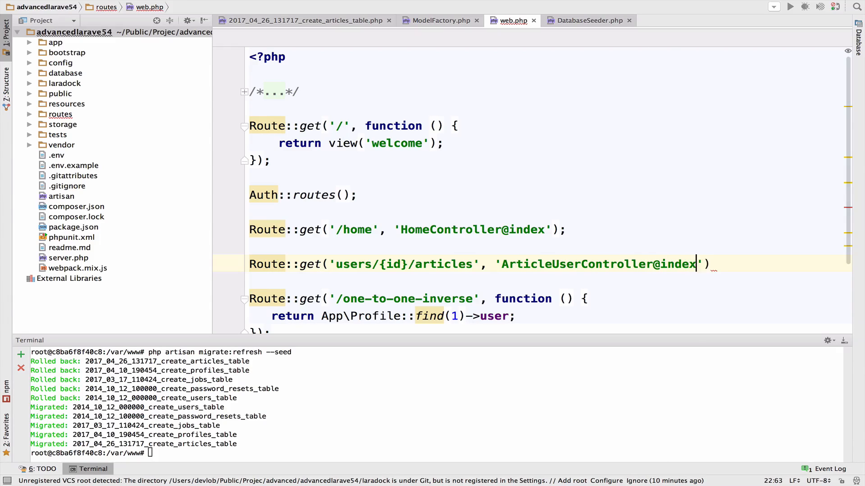
key(End)
text(;)
click(413, 371)
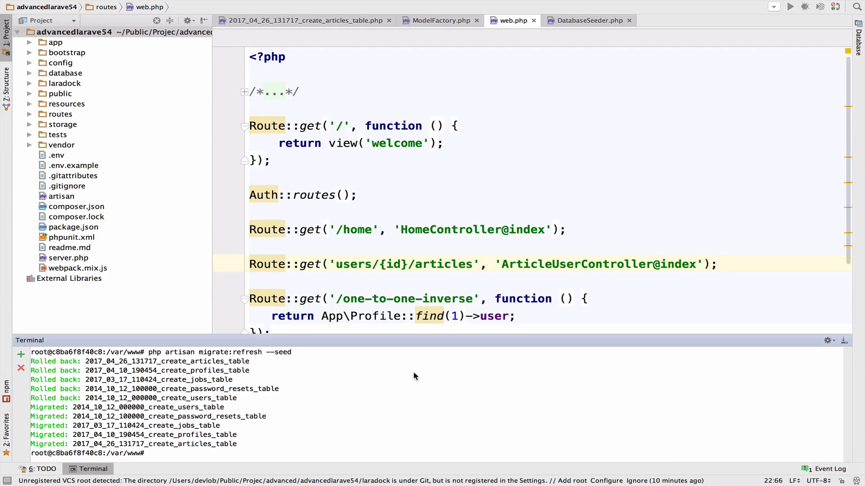
Run php artisan make:controller ArticleUserController in the cleared terminal.
key(ctrl+l)
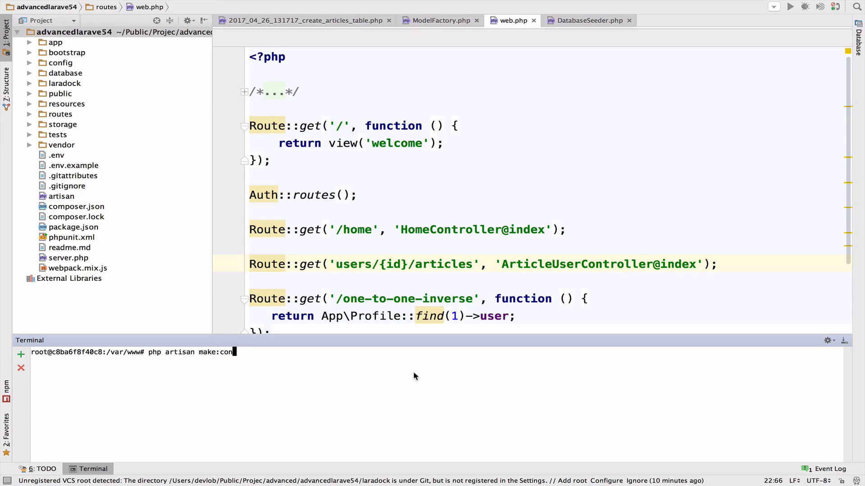
text(Article)
text(UserController)
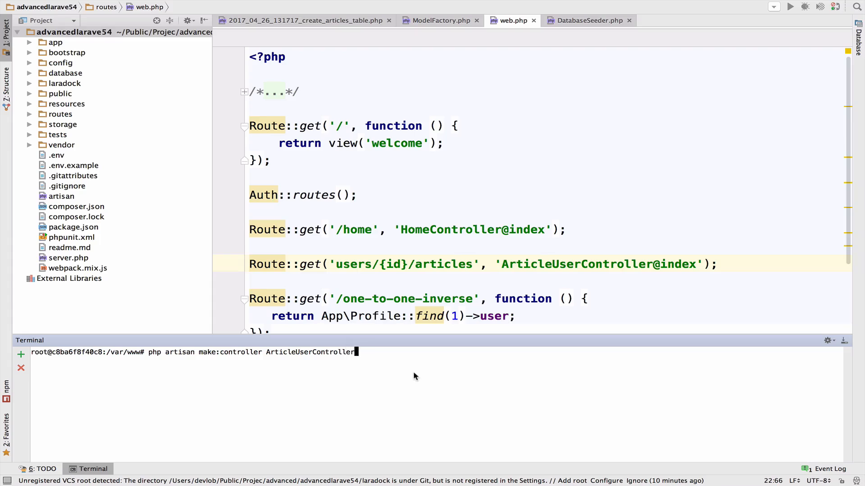
key(Return)
click(490, 264)
key(ctrl+shift+n)
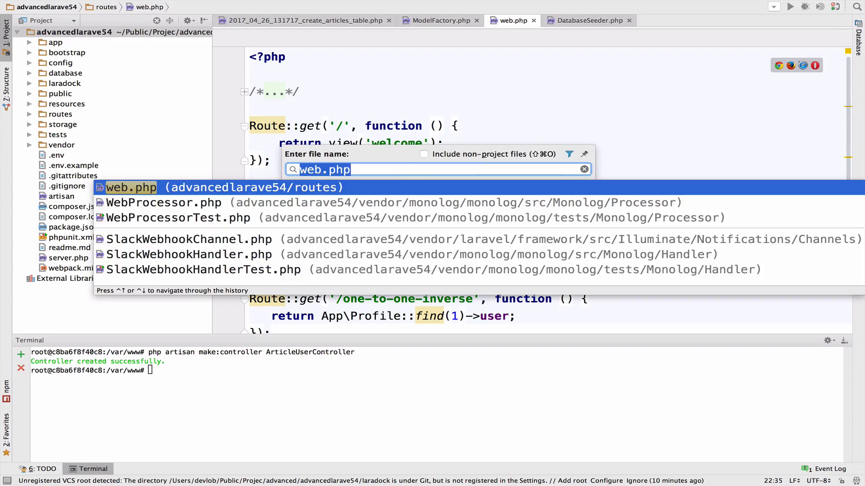
text(arti)
Add an empty public function index($userId) to ArticleUserController.php.
key(BackSpace)
key(BackSpace)
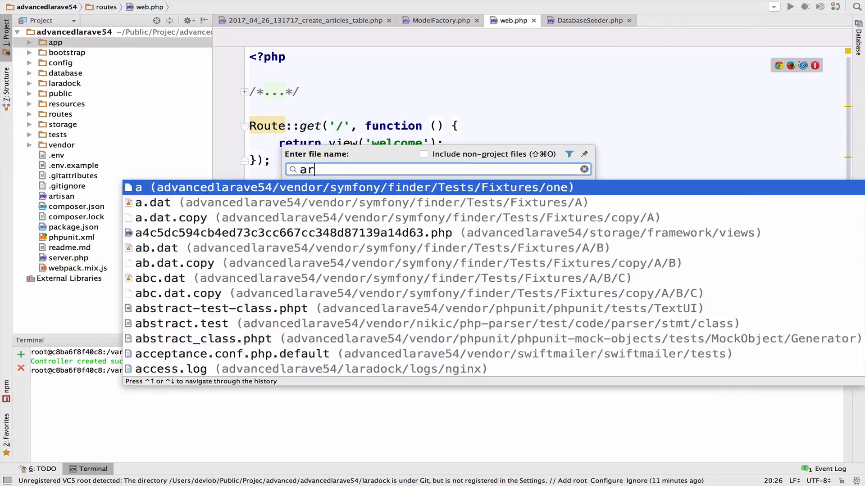
text(ticus)
key(Return)
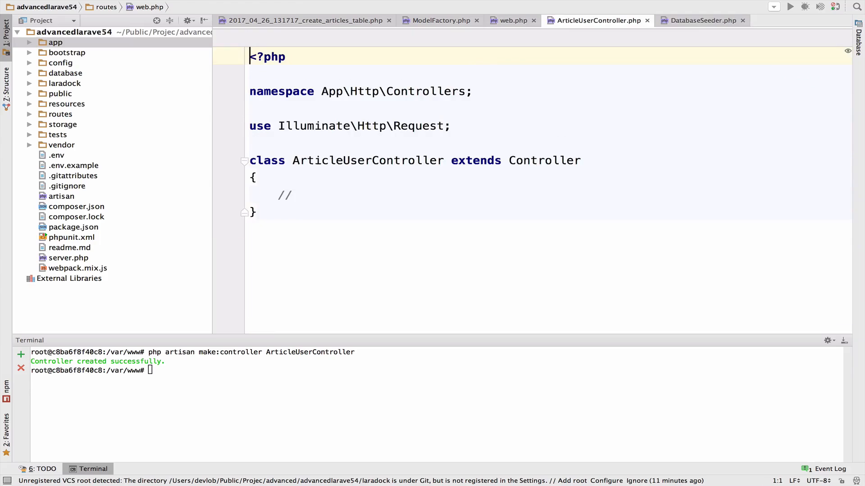
key(ctrl+w)
text(pub)
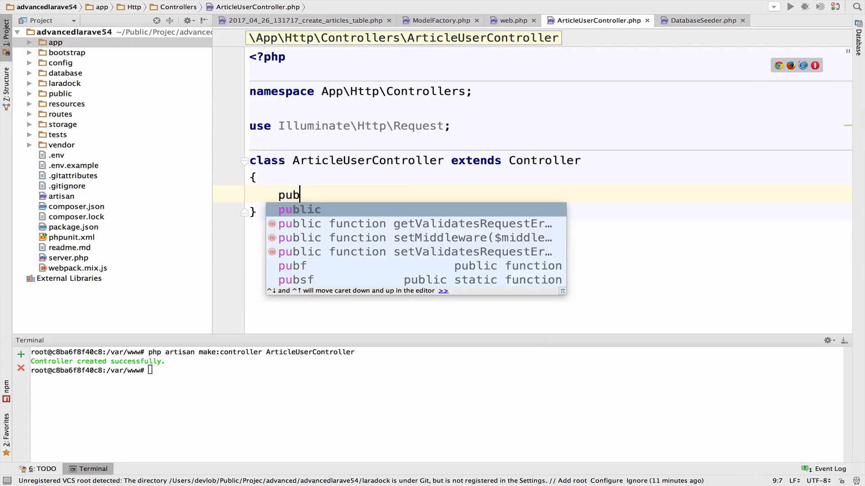
text(l)
text(f)
key(Tab)
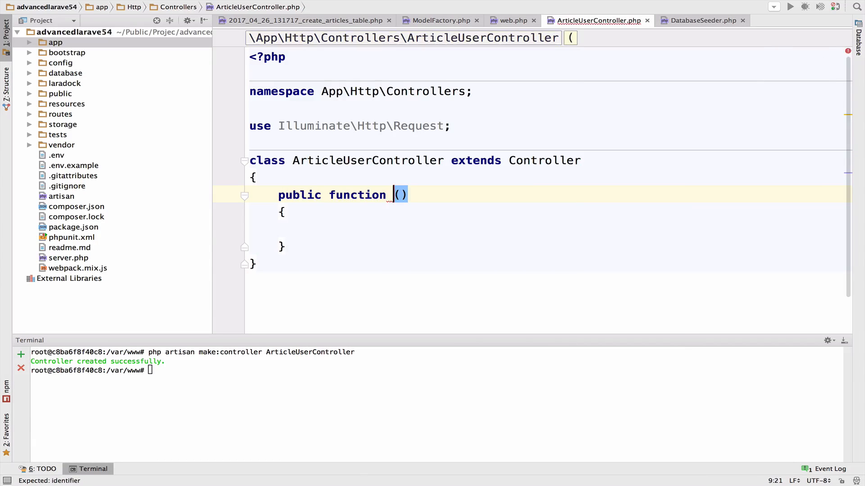
text(index)
key(Tab)
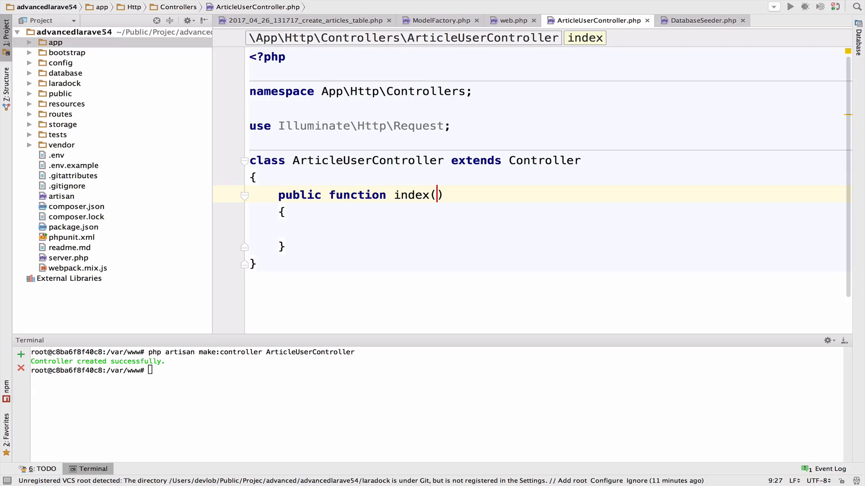
text($userId)
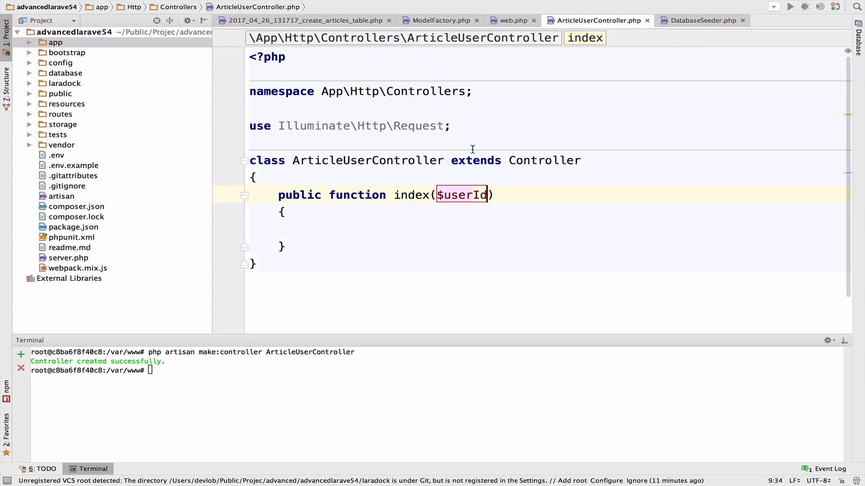
Rename the articles route parameter {id} to {userId} in web.php.
click(510, 20)
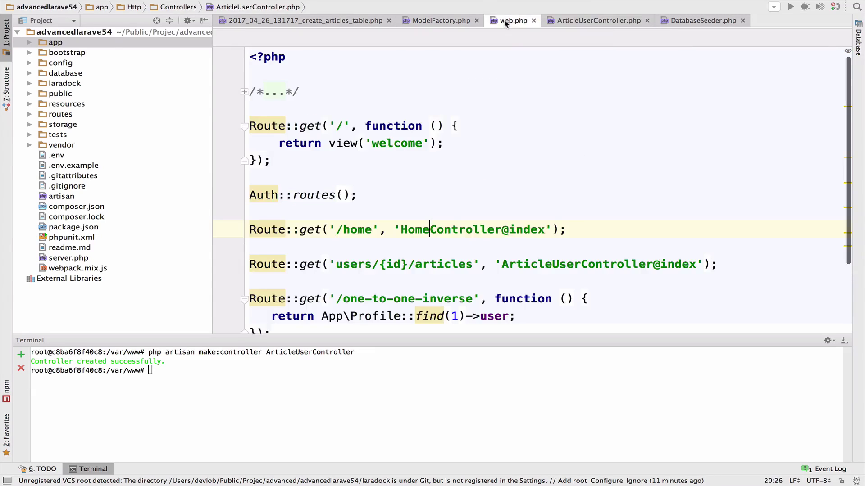
double_click(394, 264)
text(userId)
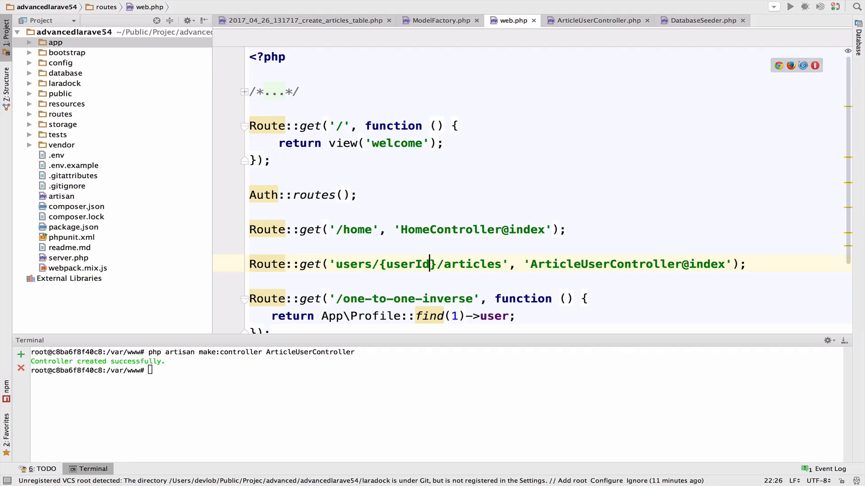
click(580, 20)
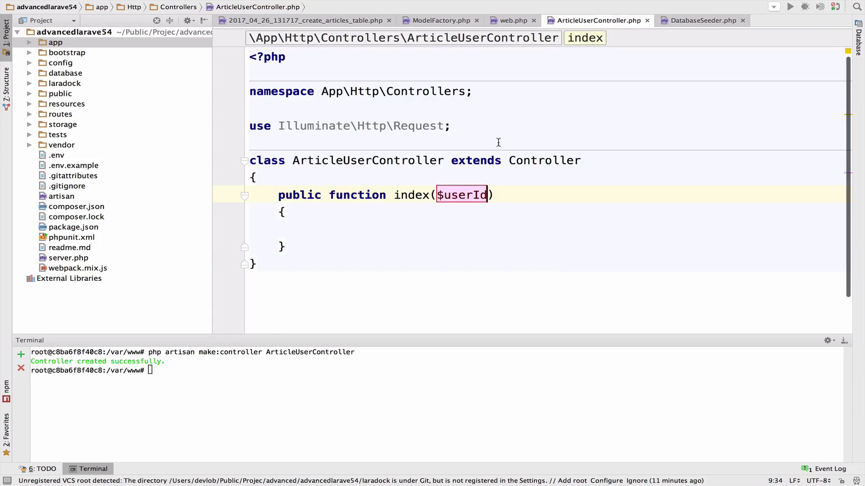
click(460, 227)
Add a public function articles() method to User.php below profile().
key(shift+super+o)
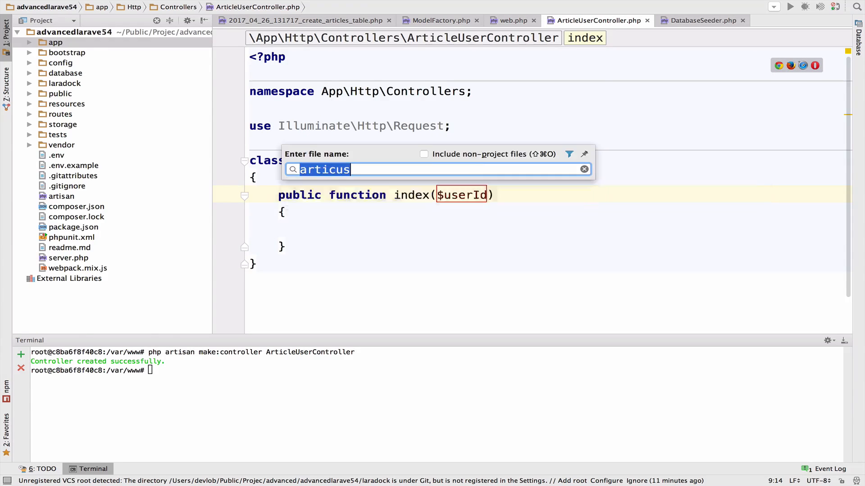
text(user)
key(Return)
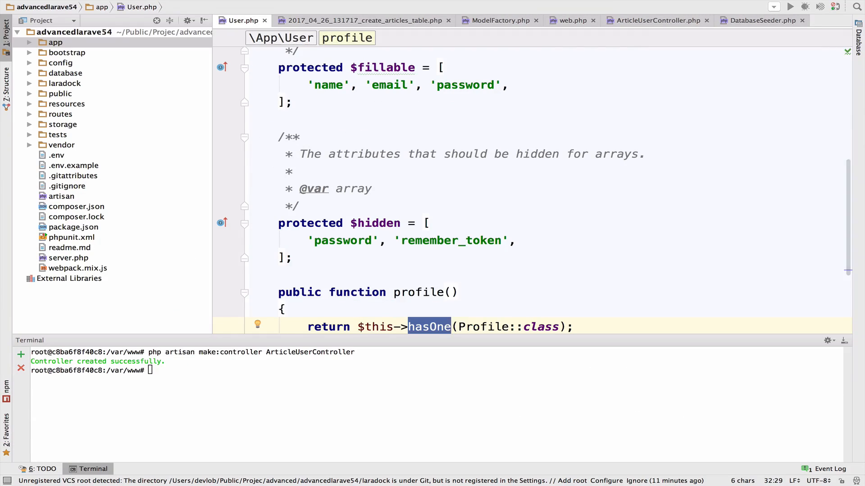
scroll(583, 250, down, 5)
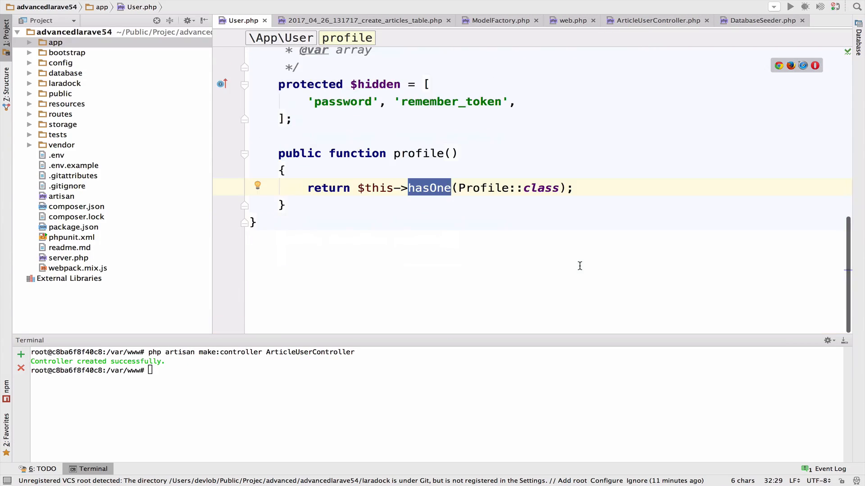
click(844, 342)
click(287, 333)
key(Return)
key(Return)
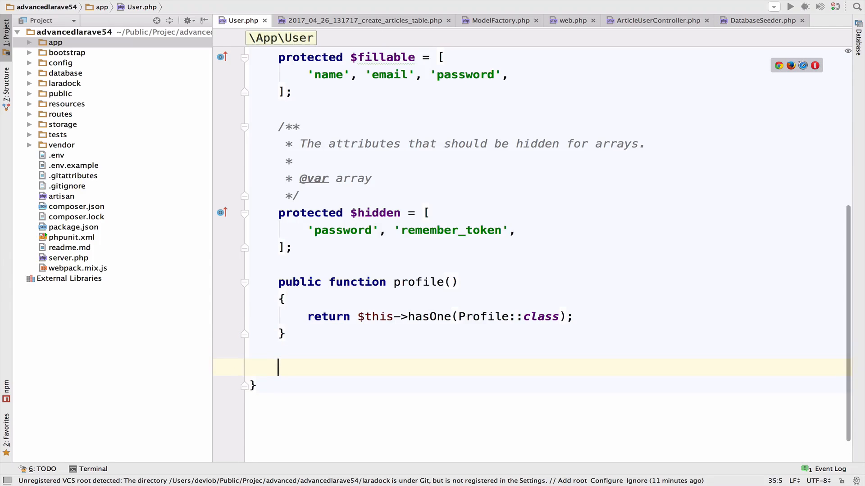
text(pu)
text(f)
key(Tab)
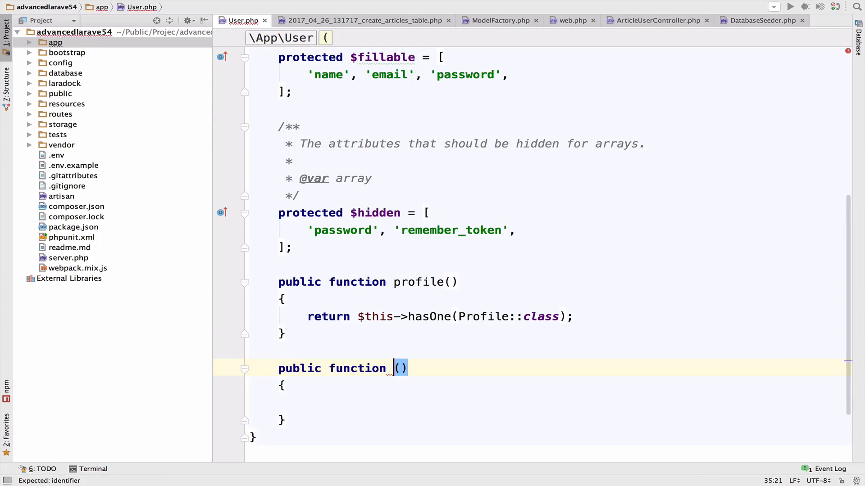
text(articles)
key(Tab)
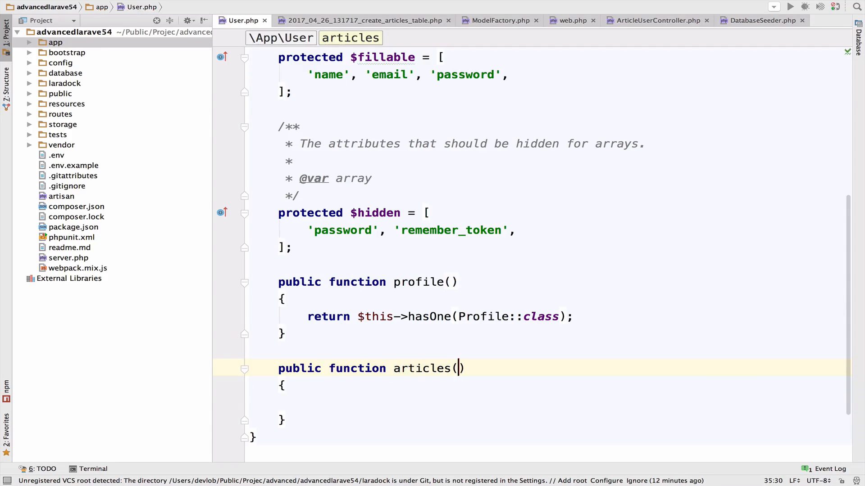
key(Tab)
text(return $)
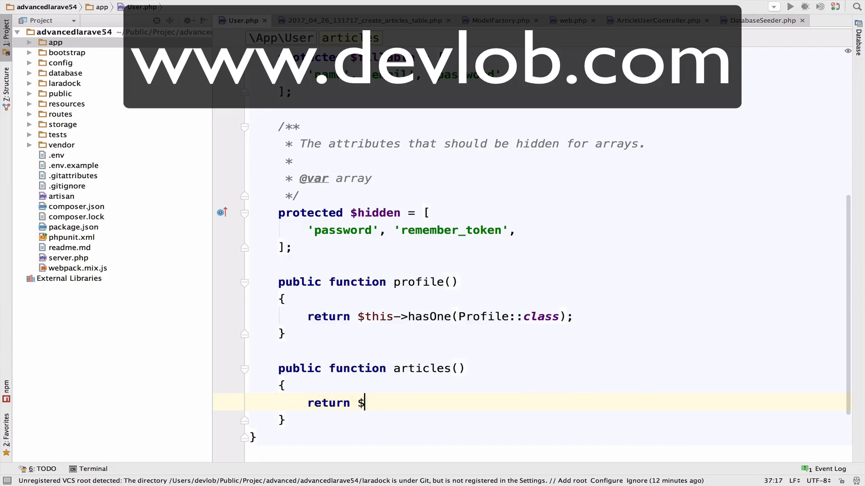
text(this->hasm)
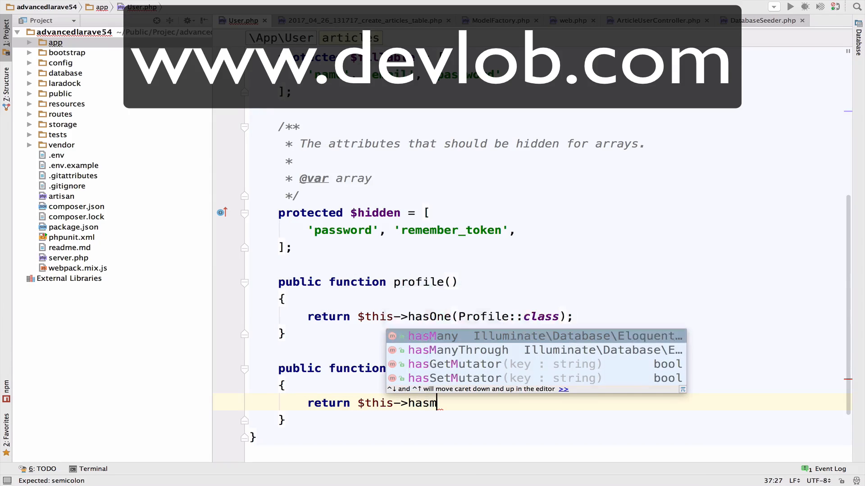
Make articles() return $this->hasMany(Article::class).
key(Return)
text(Art)
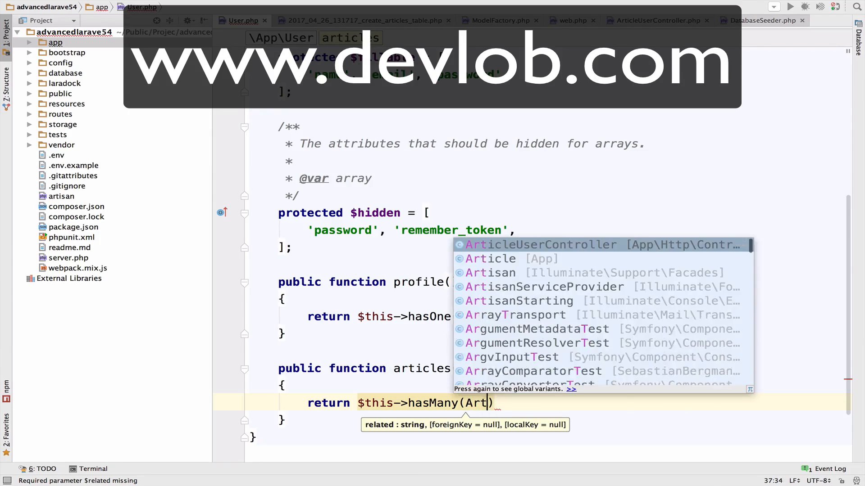
text(ic)
key(Return)
text(::)
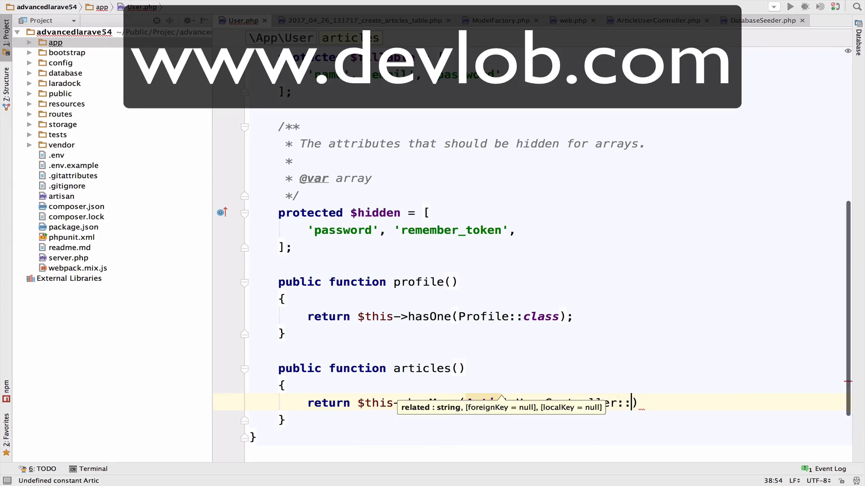
text(e::class);)
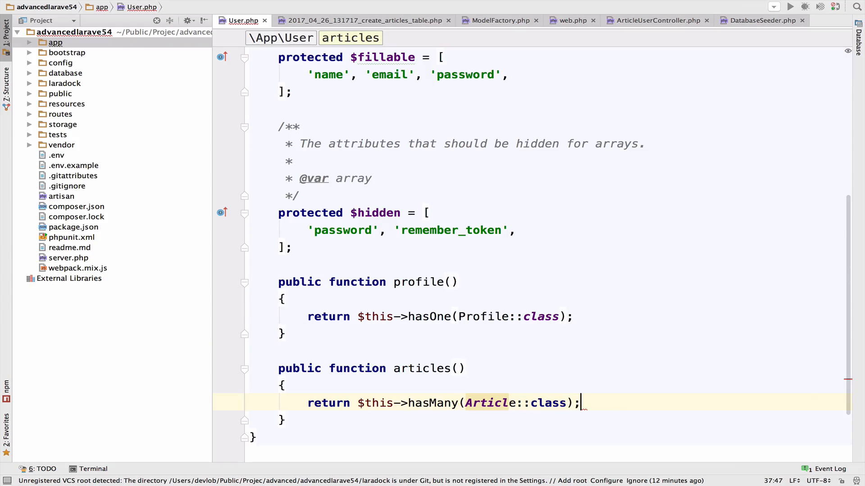
click(380, 263)
click(426, 213)
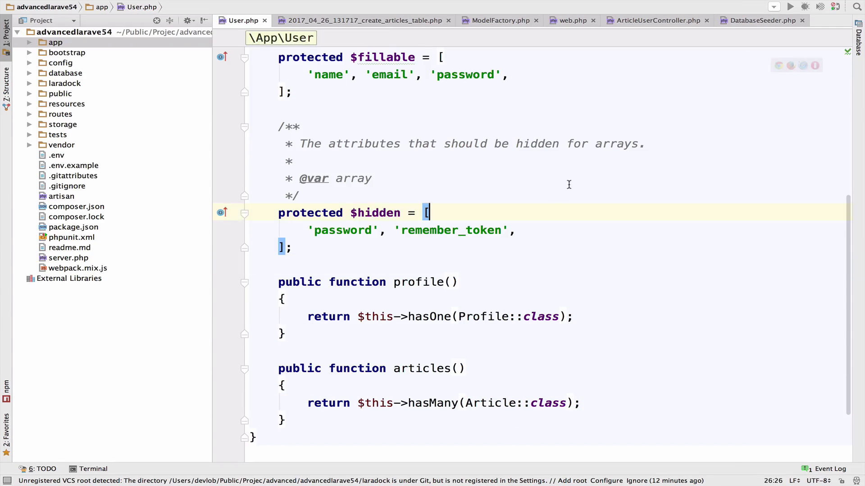
In index(), write $user = User::find($userId); and return $user->articles.
click(647, 24)
click(409, 227)
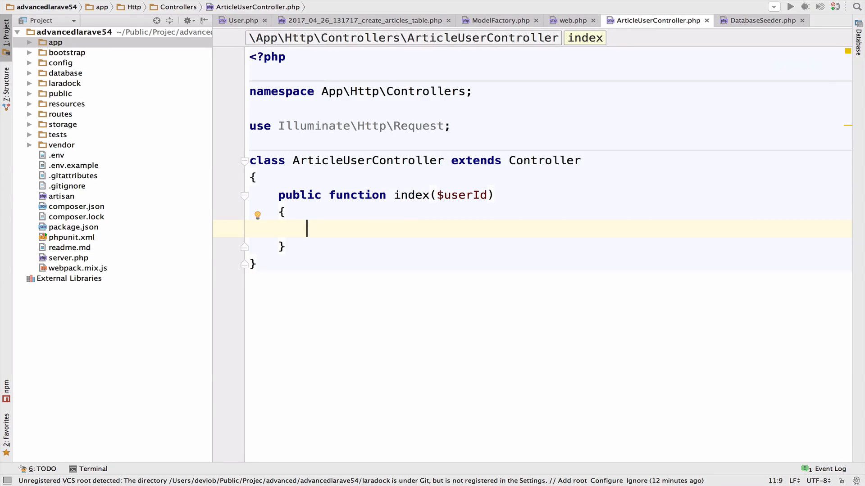
text($user = )
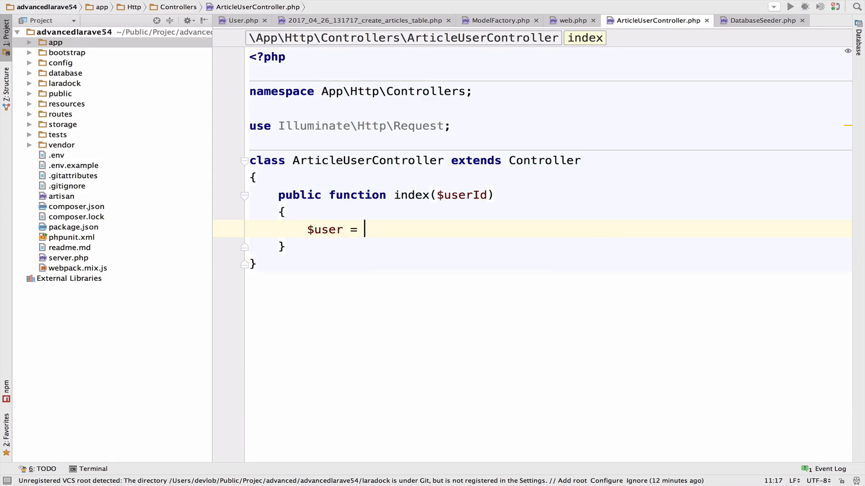
text(User::fin)
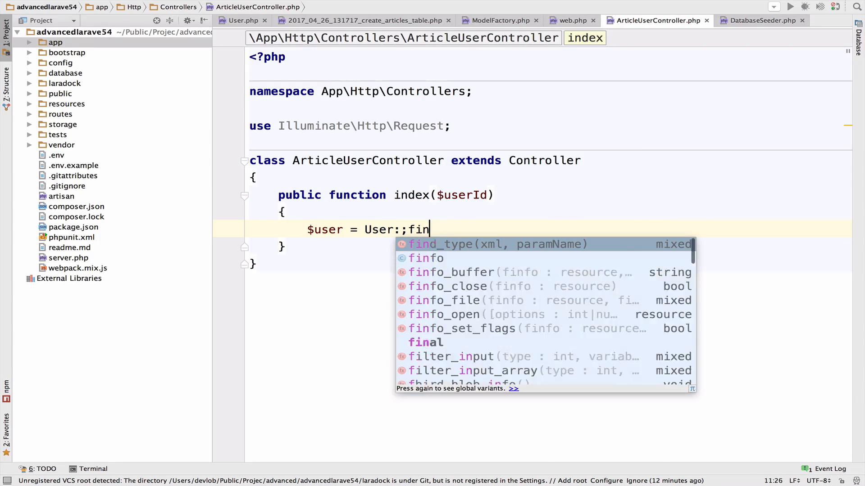
key(BackSpace)
key(BackSpace)
key(BackSpace)
key(BackSpace)
text(f)
key(BackSpace)
text(:find)
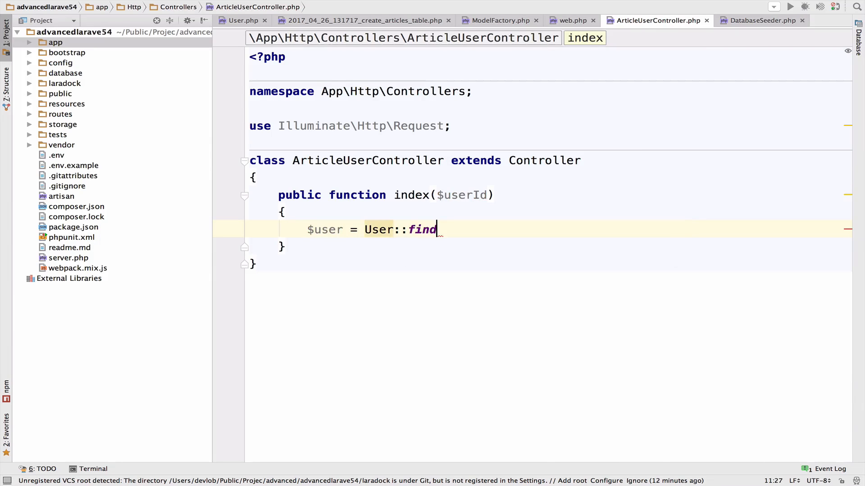
text(($use)
key(Tab)
text();)
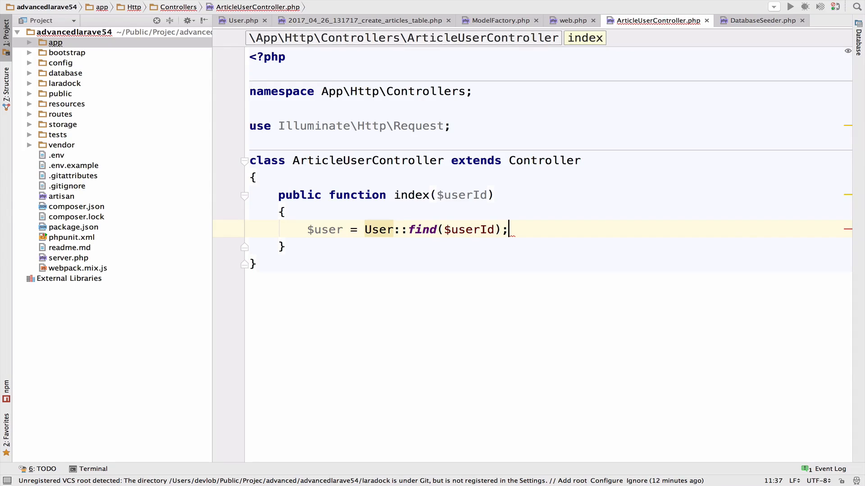
key(Return)
key(Return)
text(return)
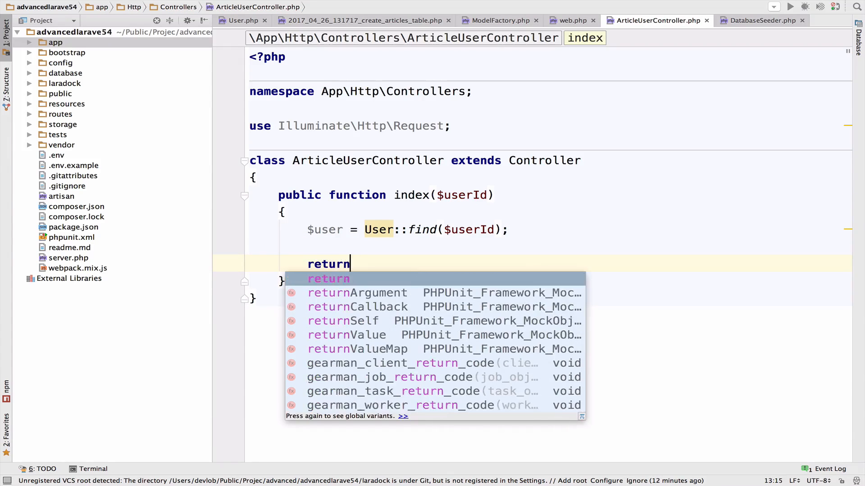
text( $user->articles;)
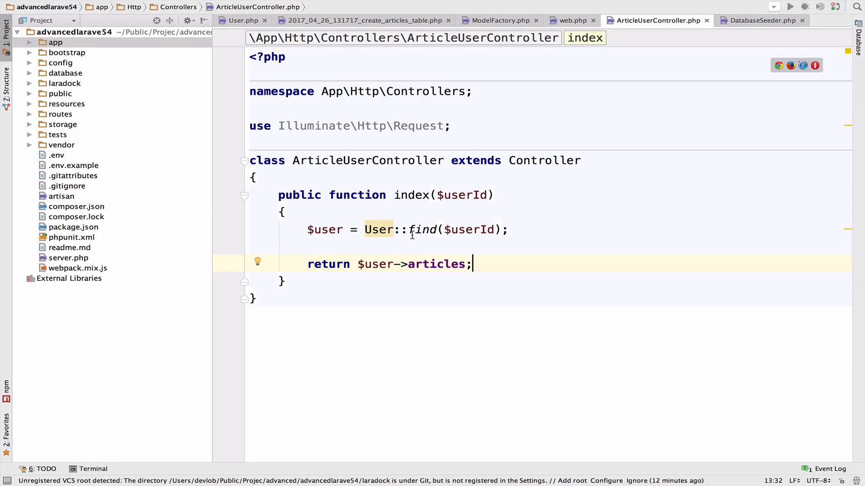
Add use App\User; to the controller after seeing the Class User not found error.
key(ctrl+Left)
key(ctrl+Left)
key(ctrl+Left)
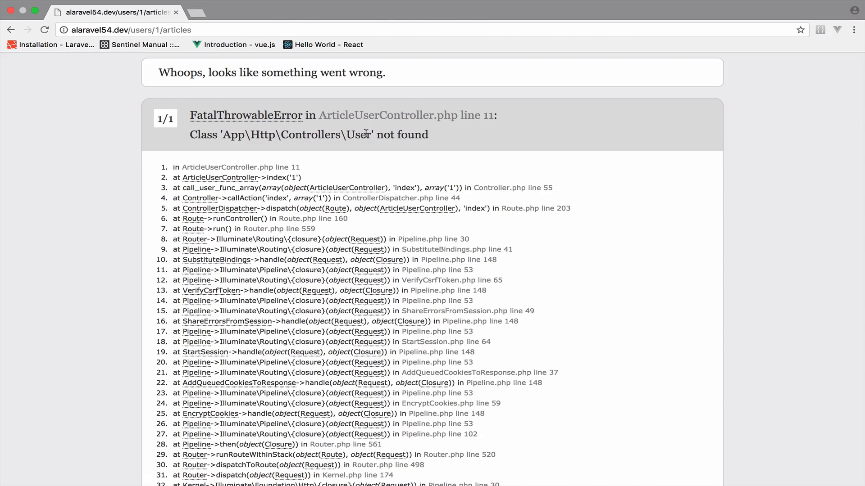
key(ctrl+Right)
key(Return)
text(use )
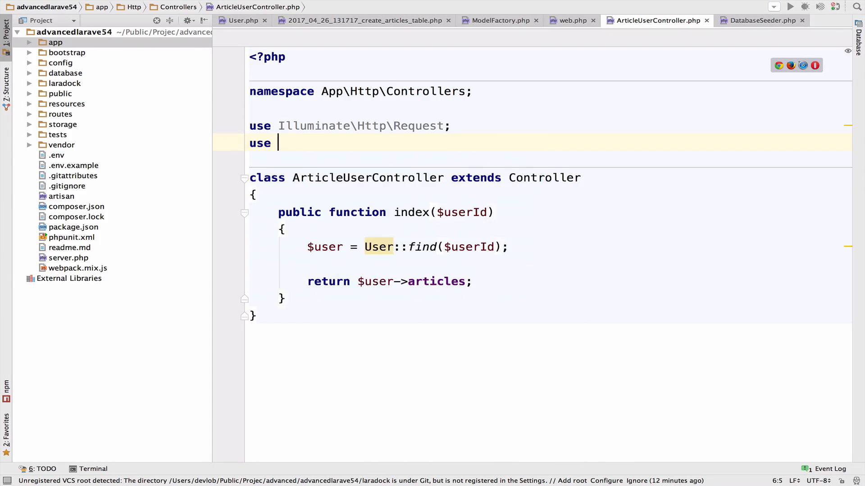
text(App\)
text(User)
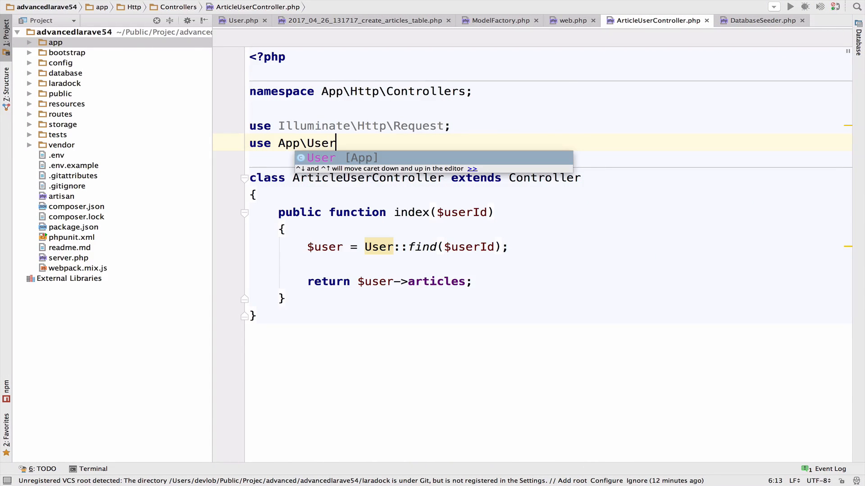
text(;)
key(ctrl+Right)
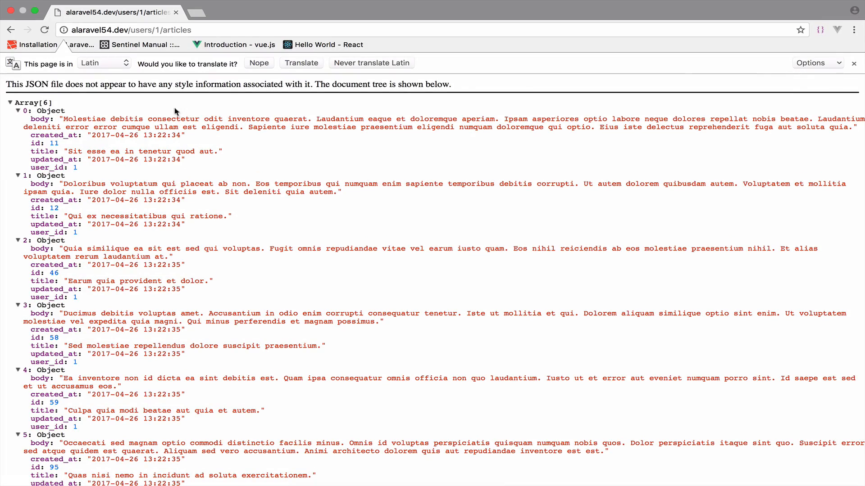
Load /users/2/articles in Chrome to see user 2's articles as JSON.
click(853, 63)
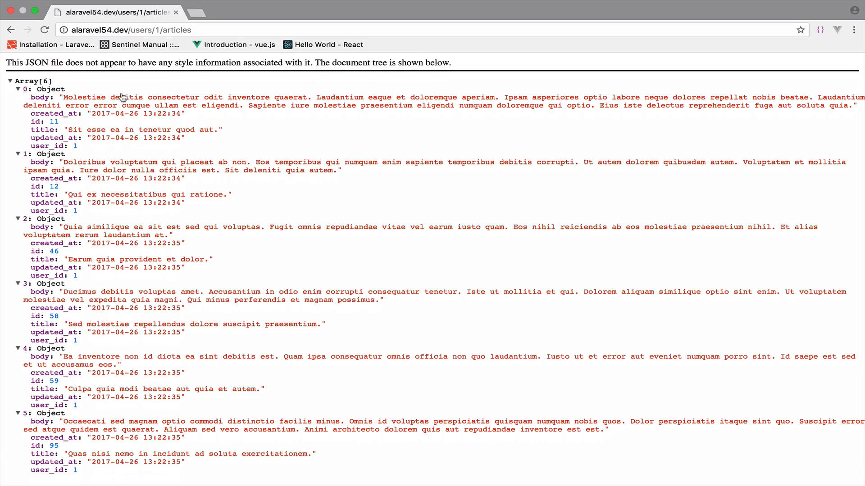
double_click(159, 29)
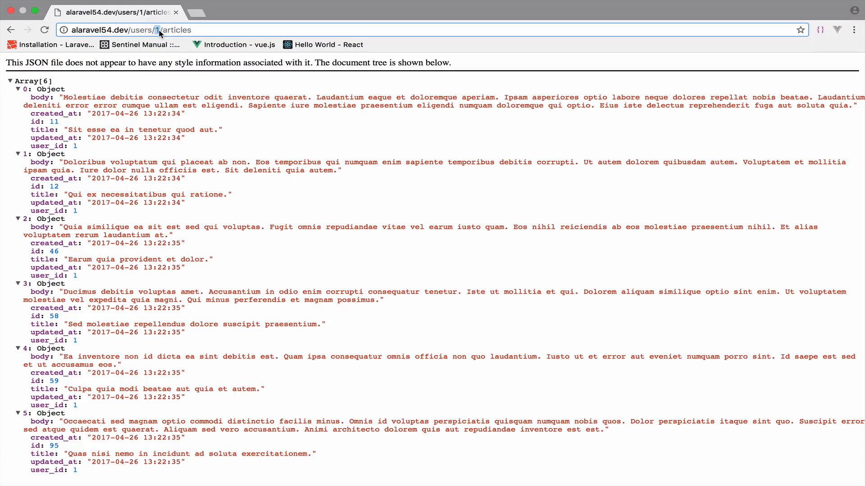
text(2)
key(Return)
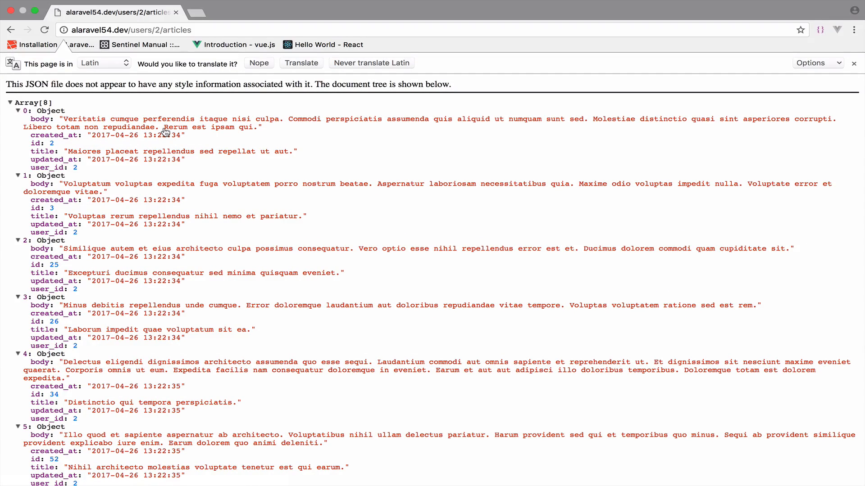
key(super+Tab)
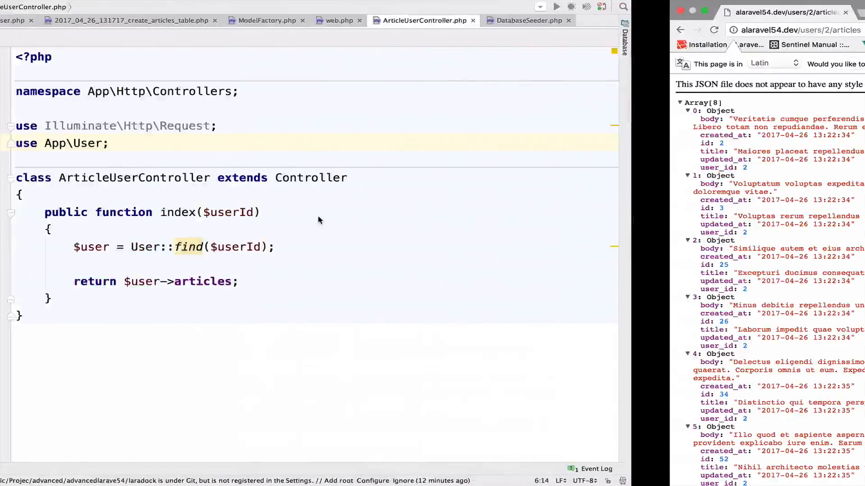
key(super+Tab)
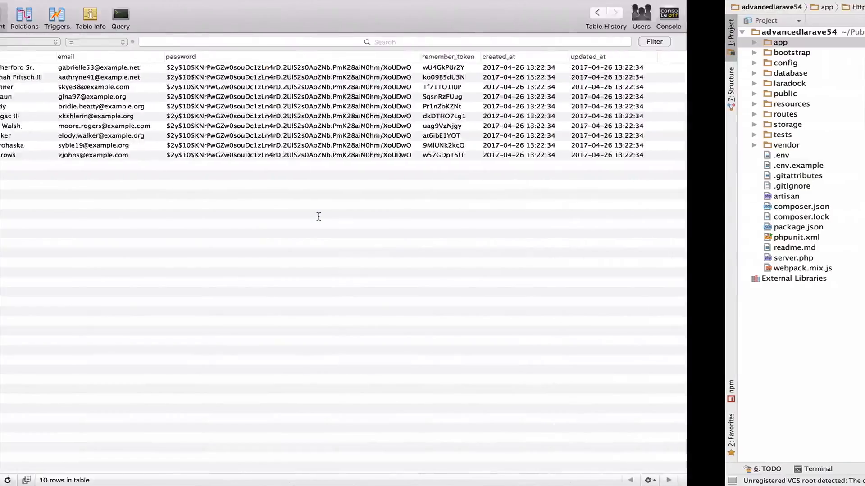
click(36, 52)
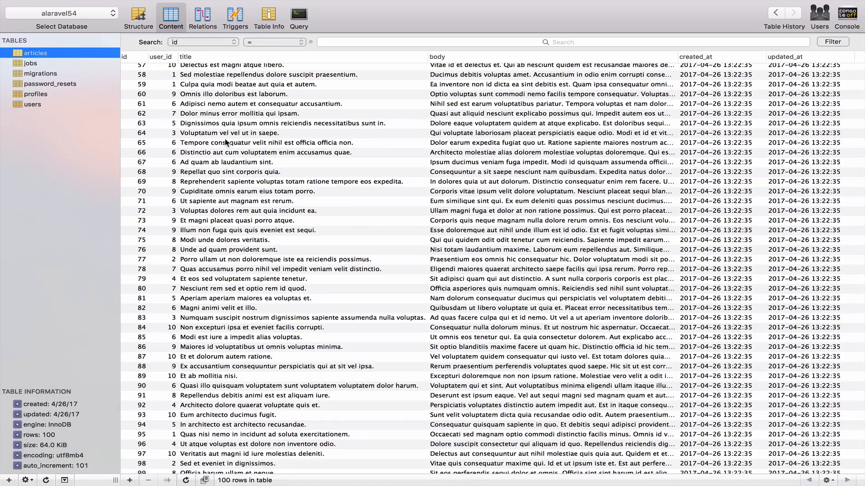
key(super+Tab)
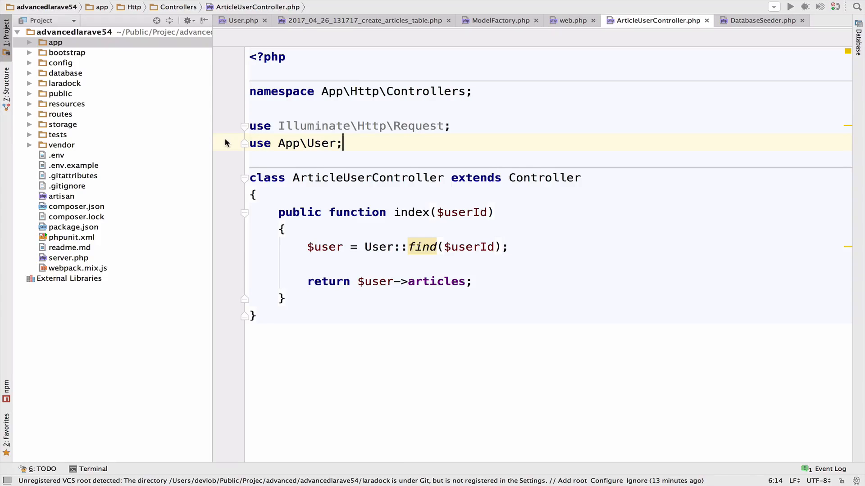
Create resources/views/articles/index.blade.php in a new articles folder.
double_click(67, 104)
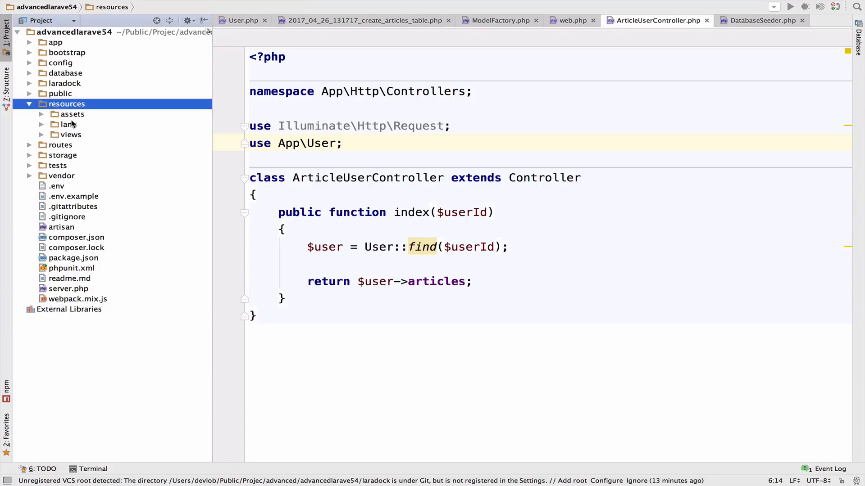
double_click(71, 134)
key(super+n)
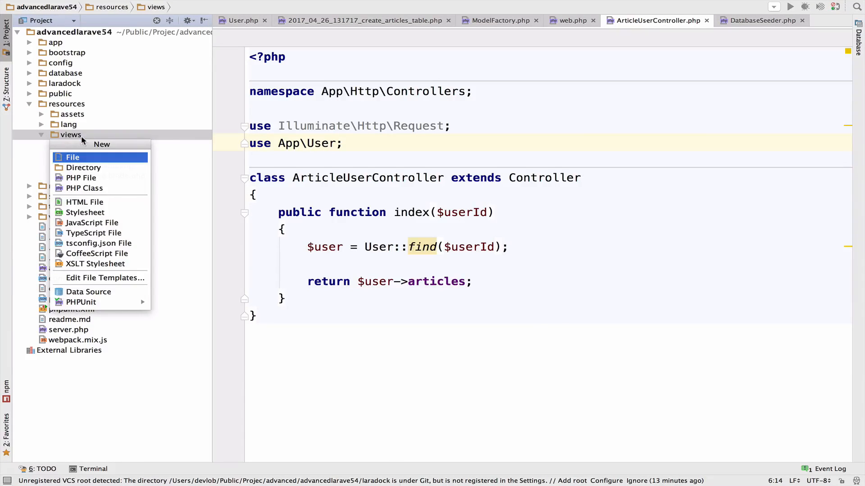
key(Down)
key(Return)
text(articles)
key(Return)
key(Return)
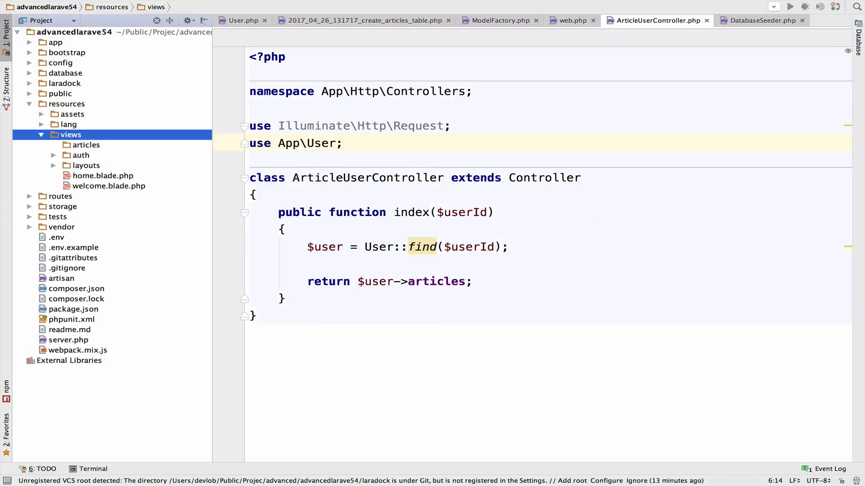
key(super+n)
key(super+n)
key(Return)
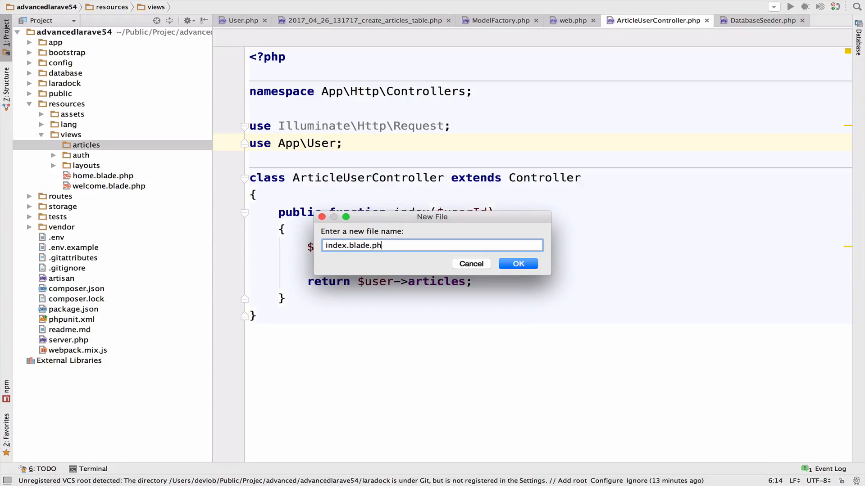
text(p)
key(Return)
Copy home.blade.php's markup into index.blade.php and delete the profile and logged-in content.
double_click(103, 176)
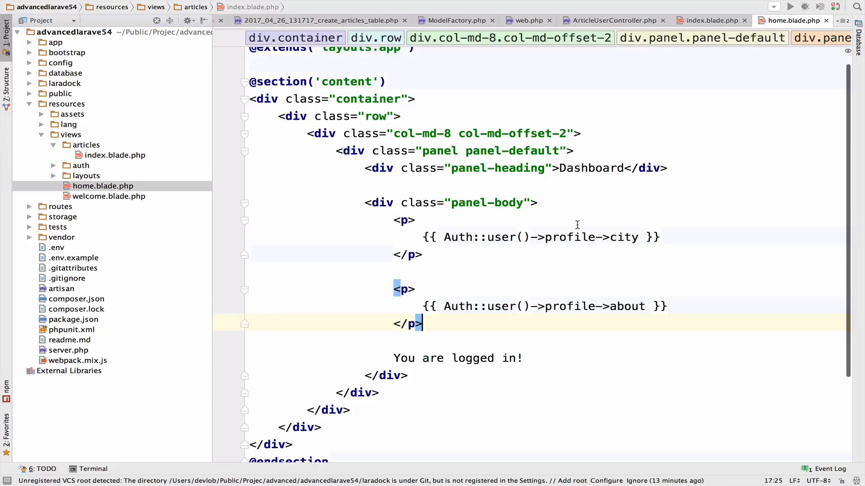
click(577, 223)
key(super+a)
key(super+c)
click(133, 166)
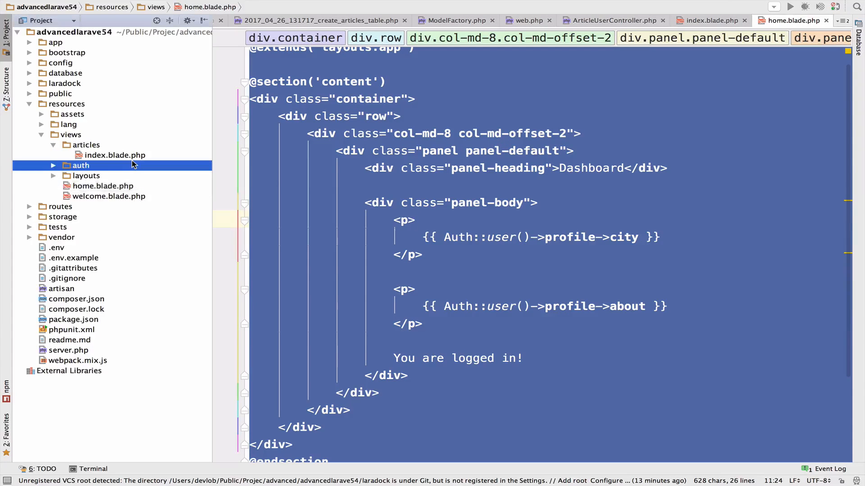
double_click(134, 164)
double_click(133, 165)
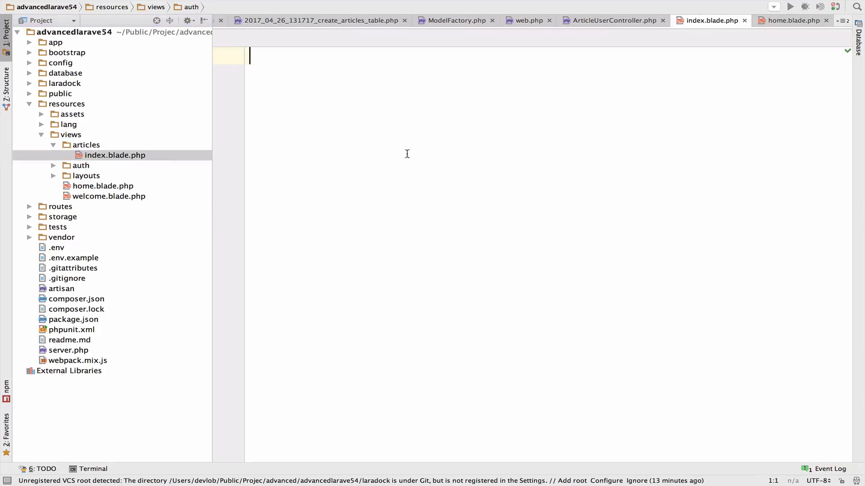
key(super+v)
click(597, 179)
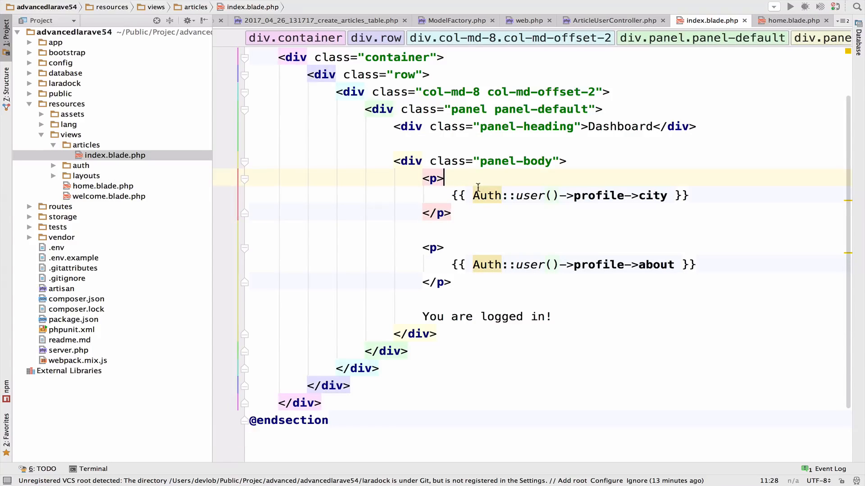
mouse_move(485, 196)
drag(423, 178, 566, 316)
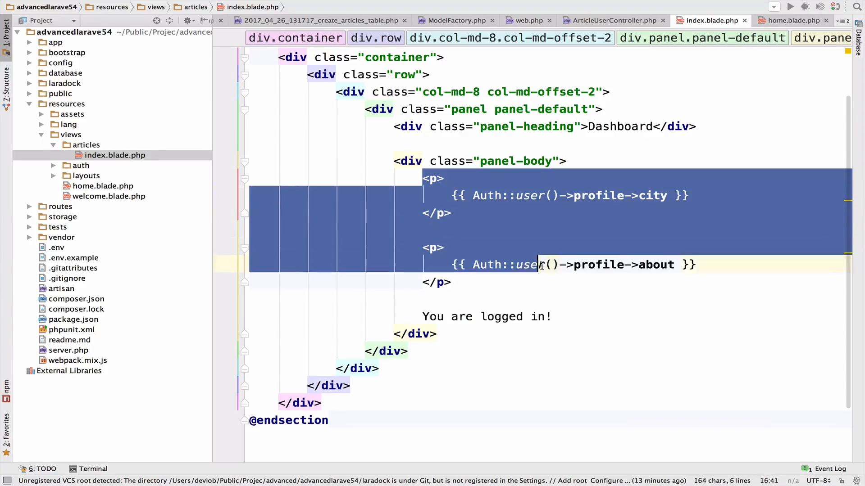
key(BackSpace)
text(div)
key(Tab)
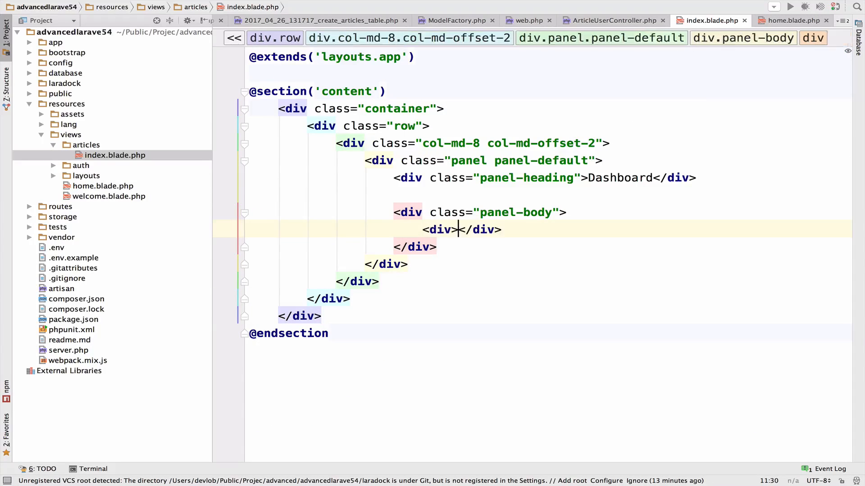
key(Return)
text(c>)
key(Tab)
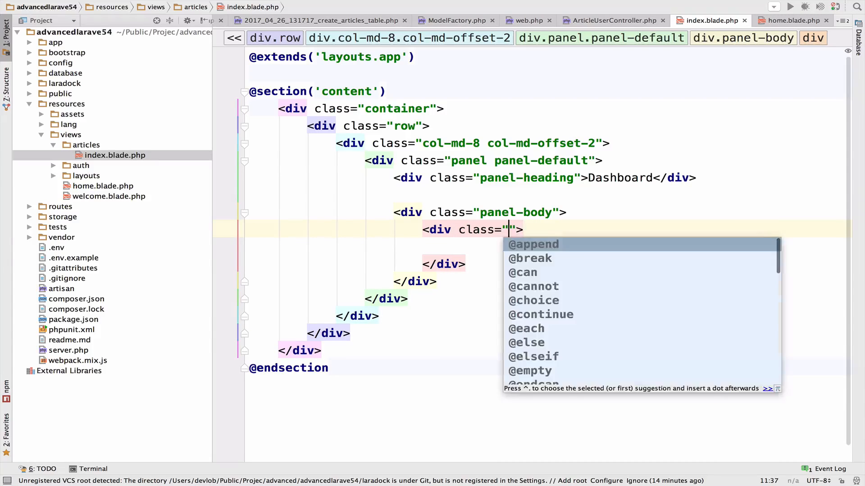
text(lisr)
key(BackSpace)
text(t-gr)
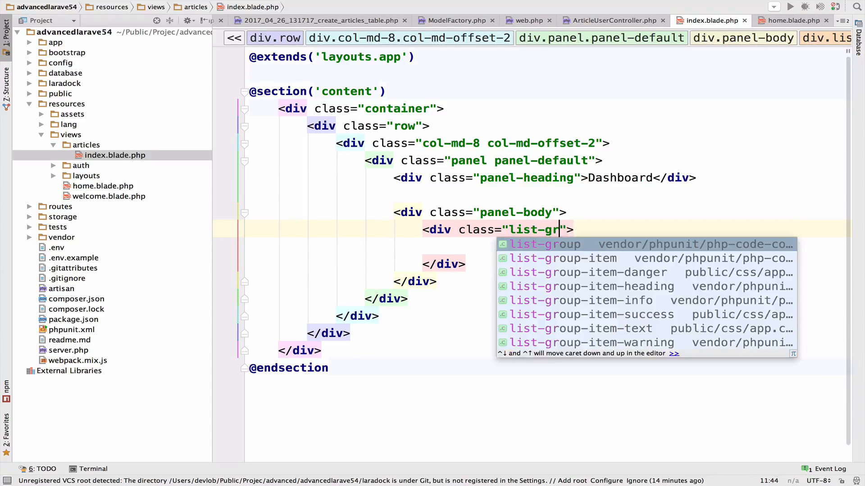
key(Tab)
key(Down)
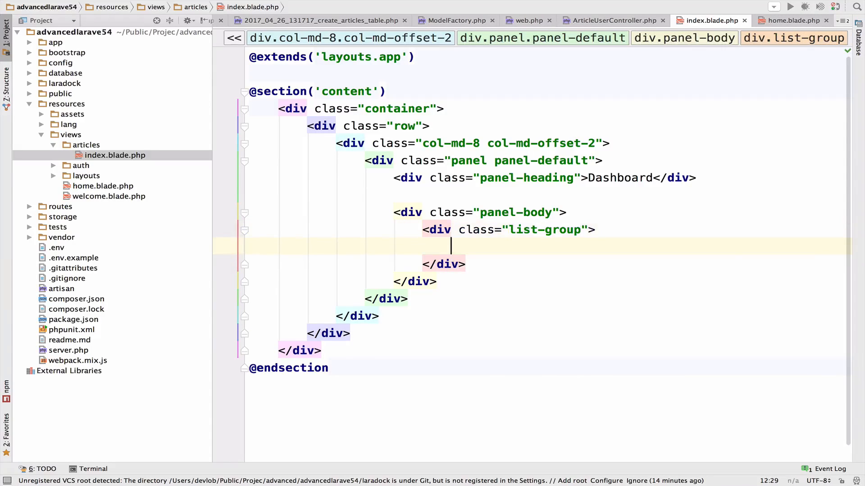
text(@foreach($ar)
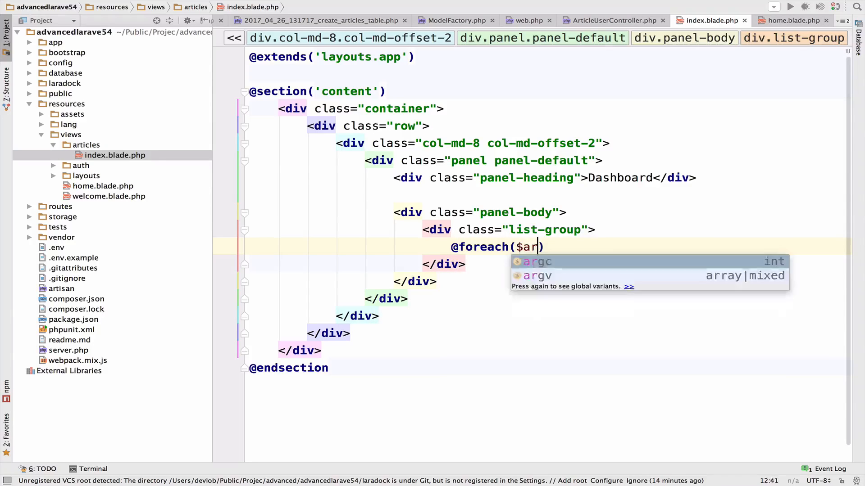
text(ticle )
text(_)
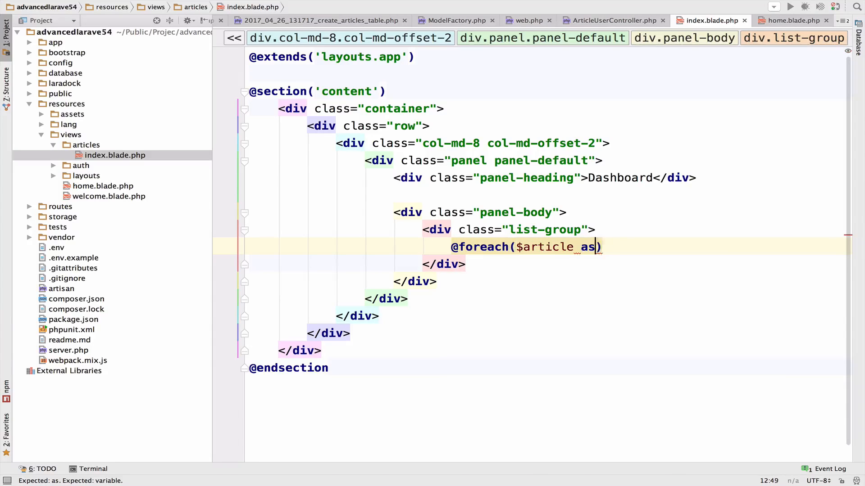
text(as $article)
key(End)
key(Return)
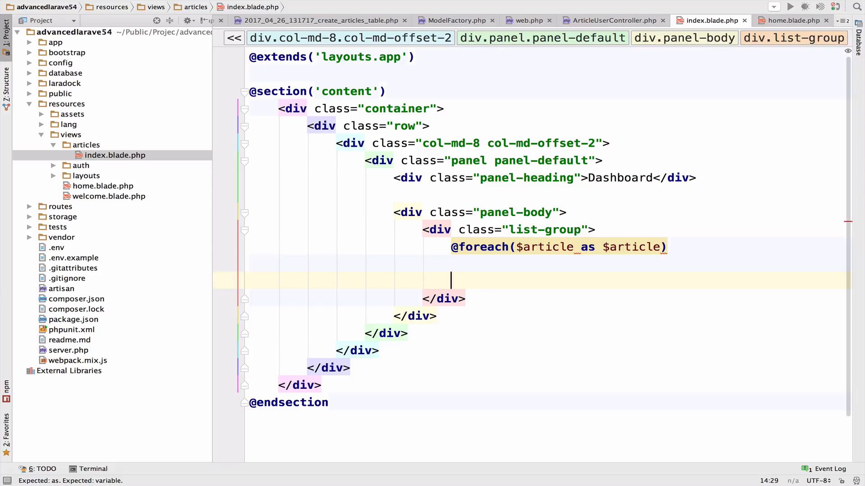
key(Return)
text(@endforeach)
key(Up)
text(div)
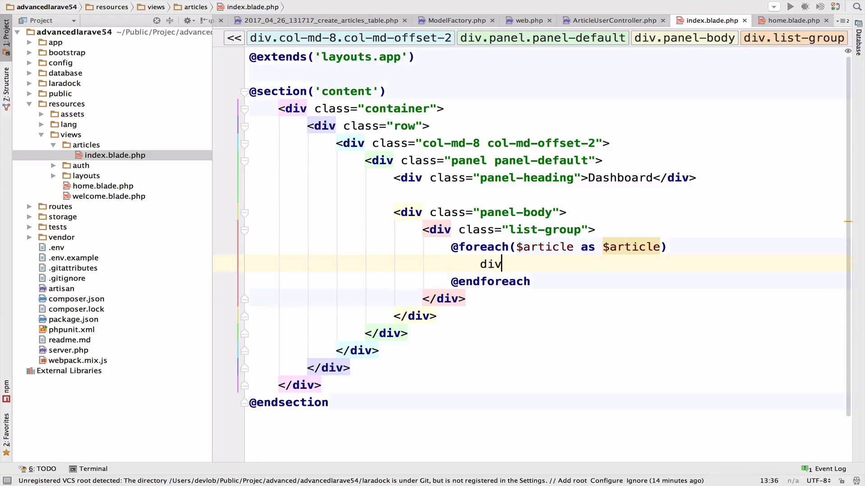
Add a list-group-item div inside the loop.
key(Tab)
key(Return)
key(Up)
key(Left)
text(c)
key(Return)
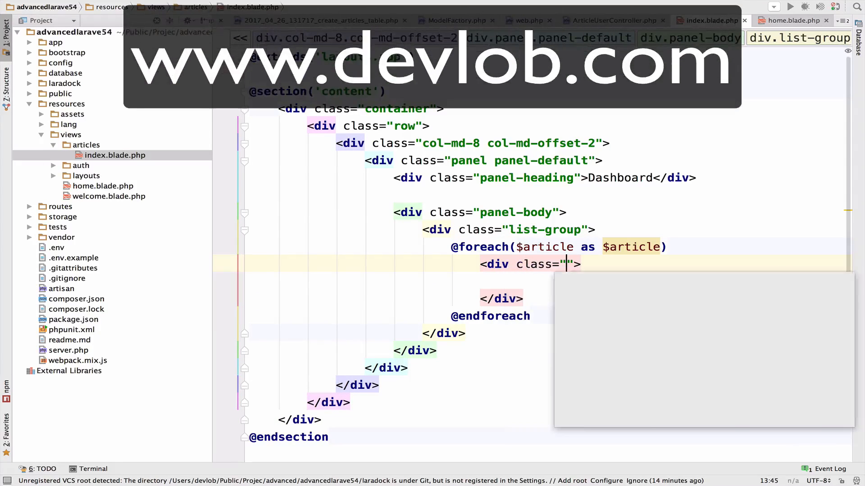
text(list-)
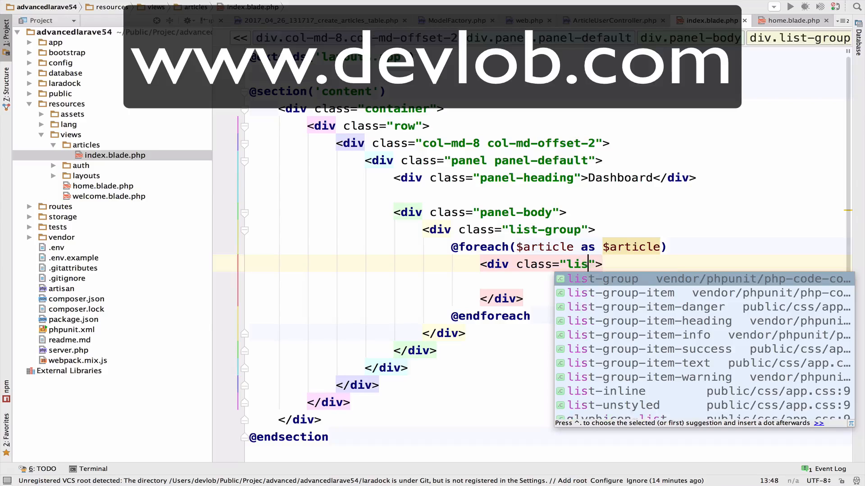
text(gro)
key(Down)
key(Return)
key(Down)
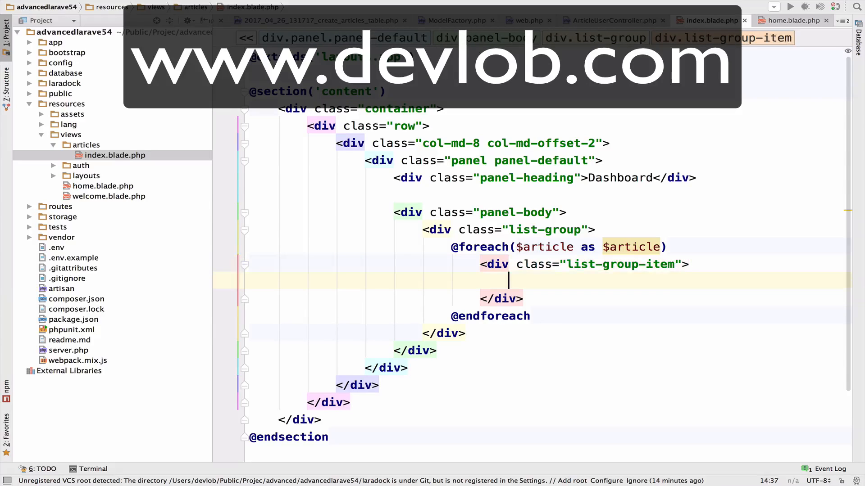
text(h)
text(4></h4>)
Add an h4 list-group-item-heading showing $article->title.
key(Tab)
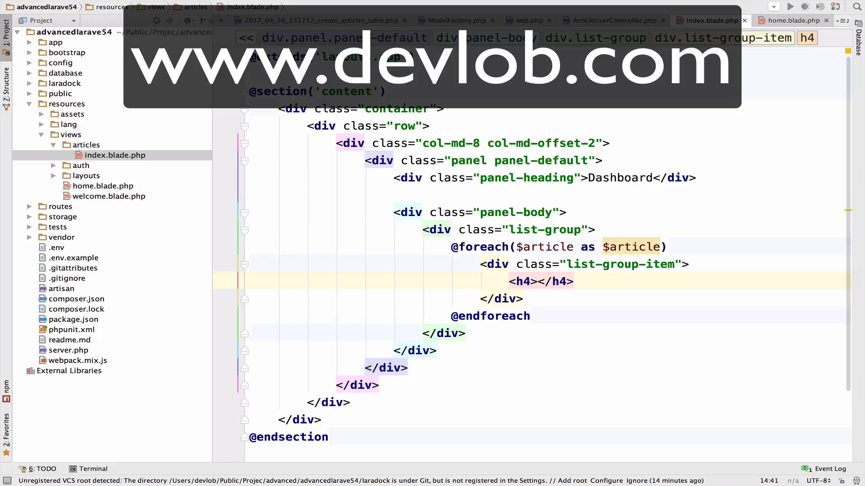
text(c)
key(Tab)
text(l)
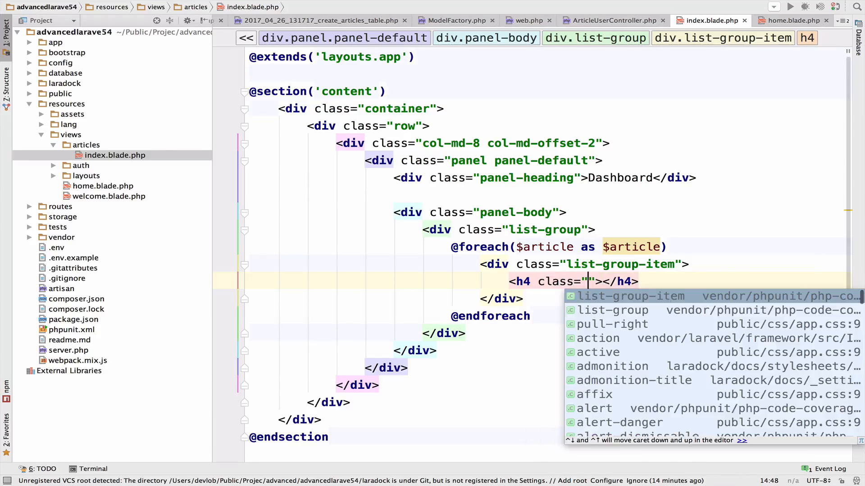
text(i)
key(Down)
key(Down)
key(Down)
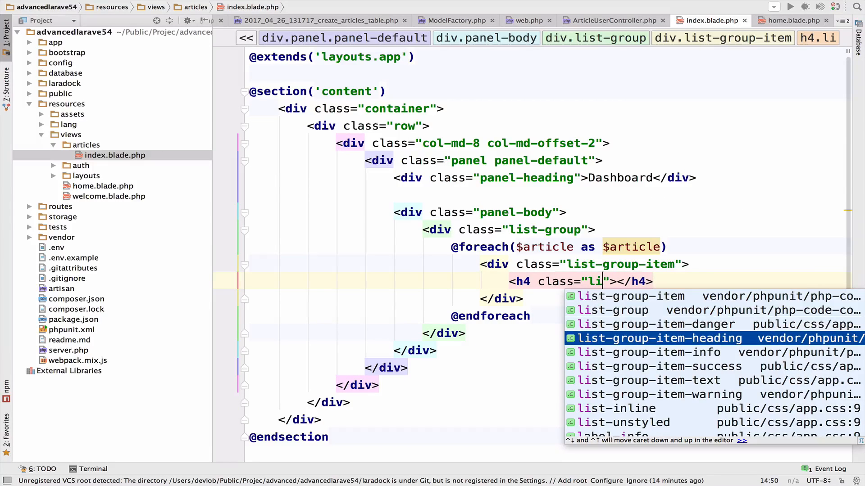
key(Return)
key(End)
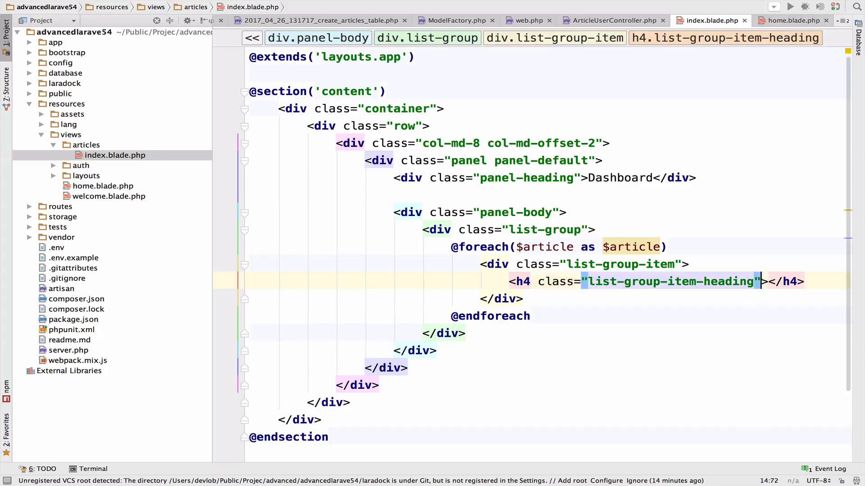
key(Left)
key(Left)
key(Left)
key(Return)
text({{)
key(Left)
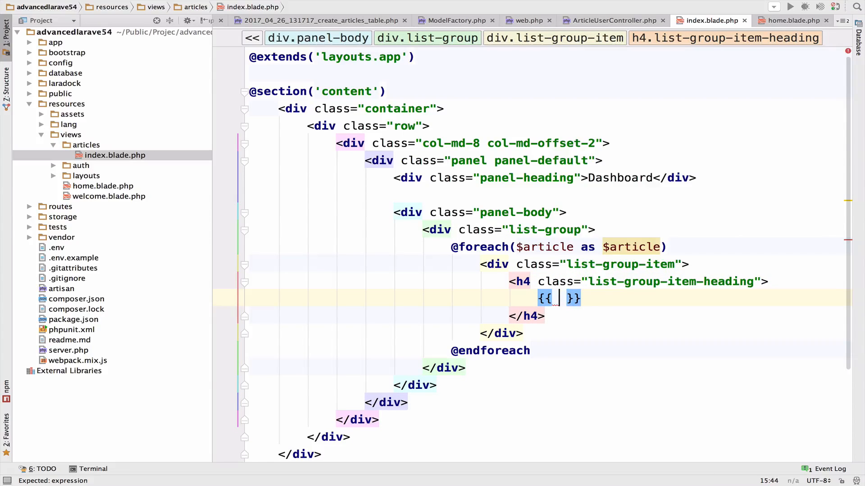
text($art)
key(Return)
text(->titl)
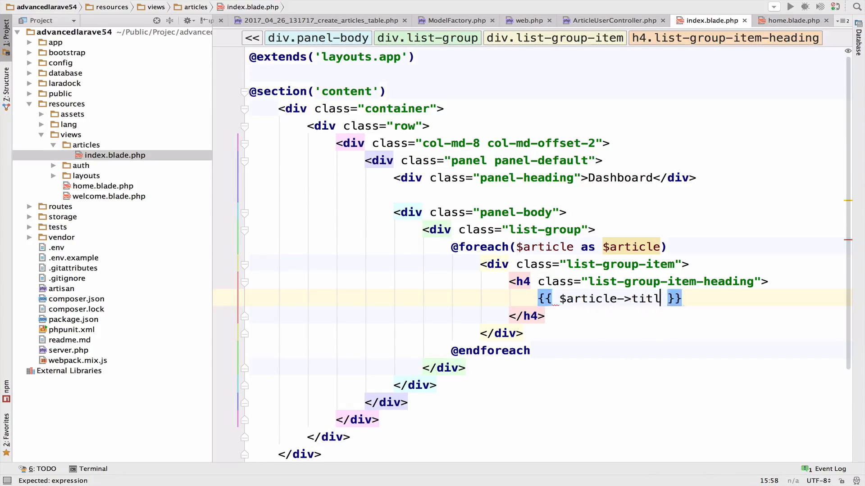
text(e)
Add a p list-group-item-text showing $article->body.
key(Down)
key(End)
key(Return)
key(Return)
text(<p)
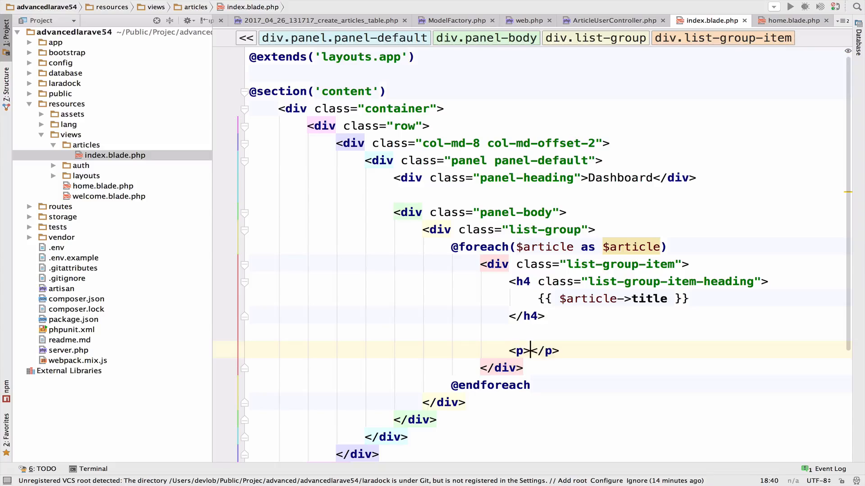
text(>)
key(Return)
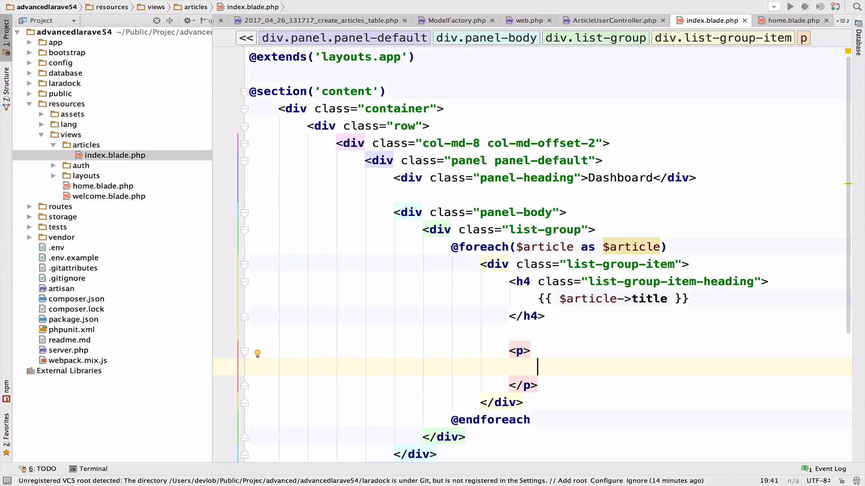
key(Up)
key(Left)
text(cl)
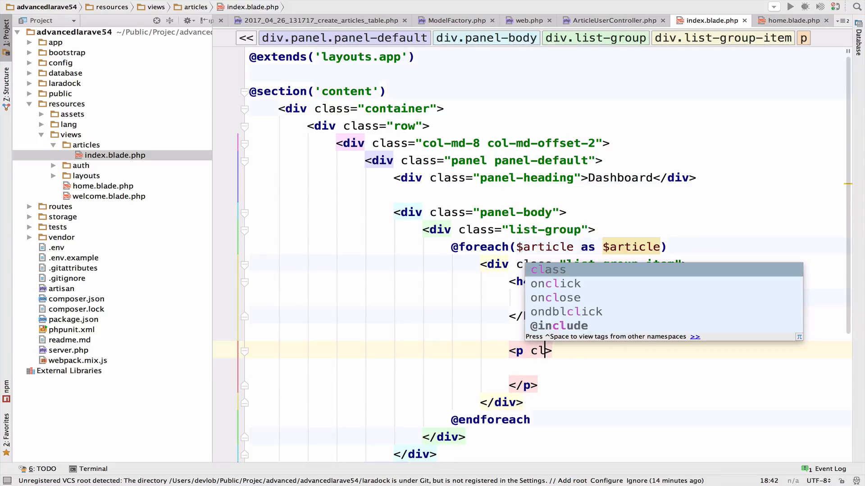
key(Return)
text(list)
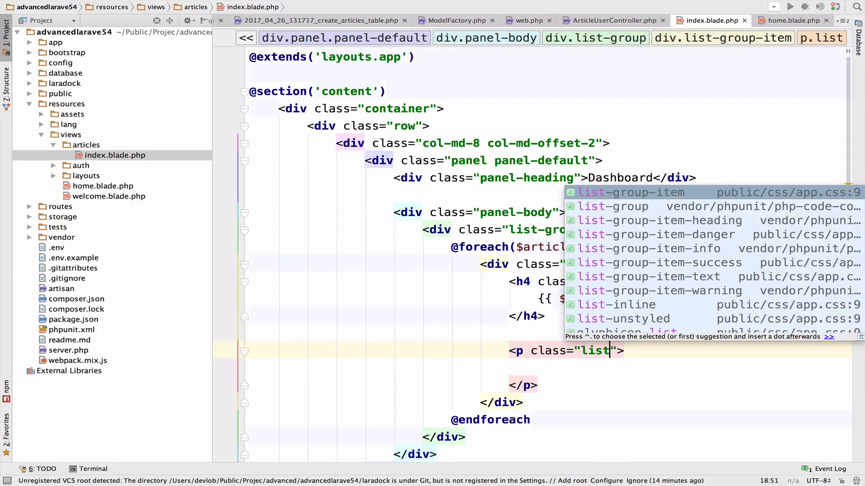
key(Down)
key(Down)
key(Down)
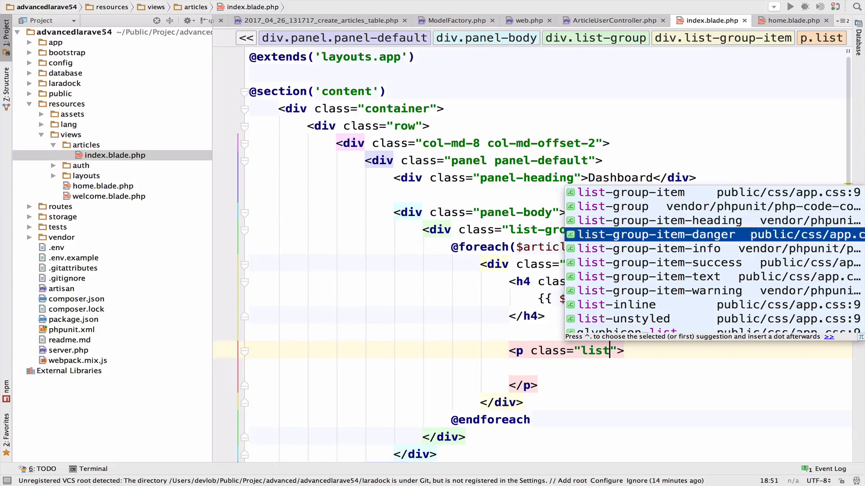
key(Down)
key(Down)
key(Down)
key(Return)
key(Down)
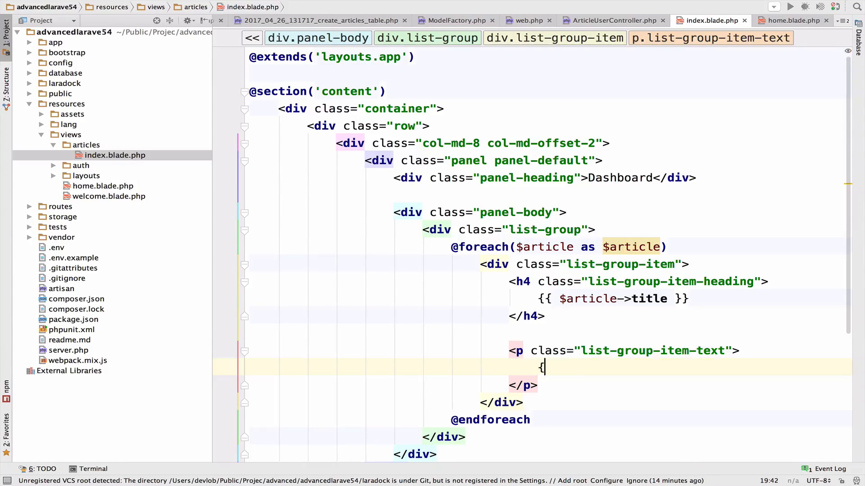
text({{  }})
key(Left)
key(Left)
key(Left)
text($article->)
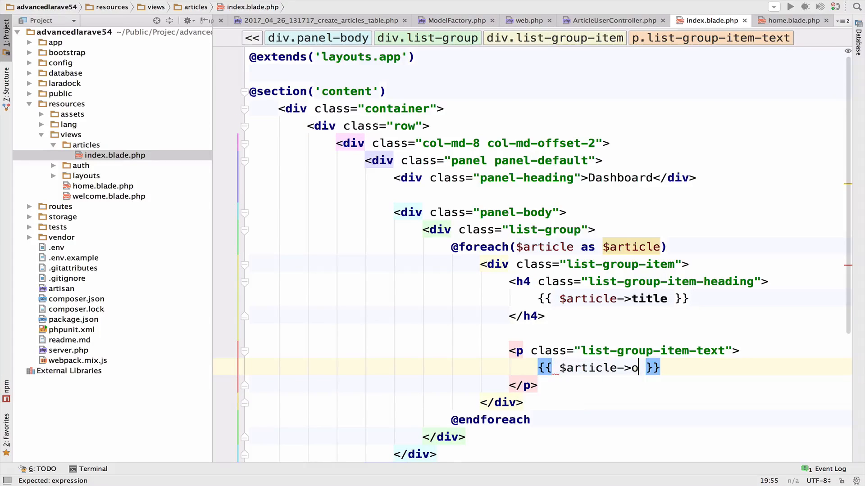
text(body)
click(551, 160)
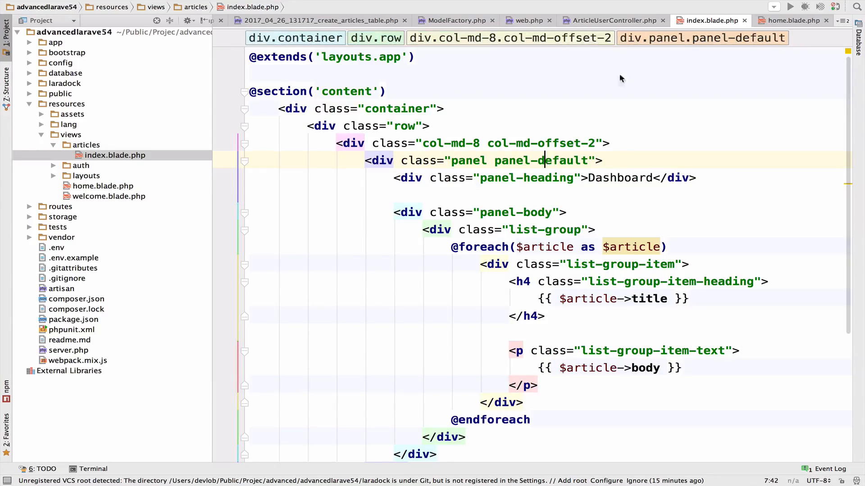
Store User::find($userId)->articles in $articles and return view('articles.index', compact('articles')).
click(611, 21)
click(538, 274)
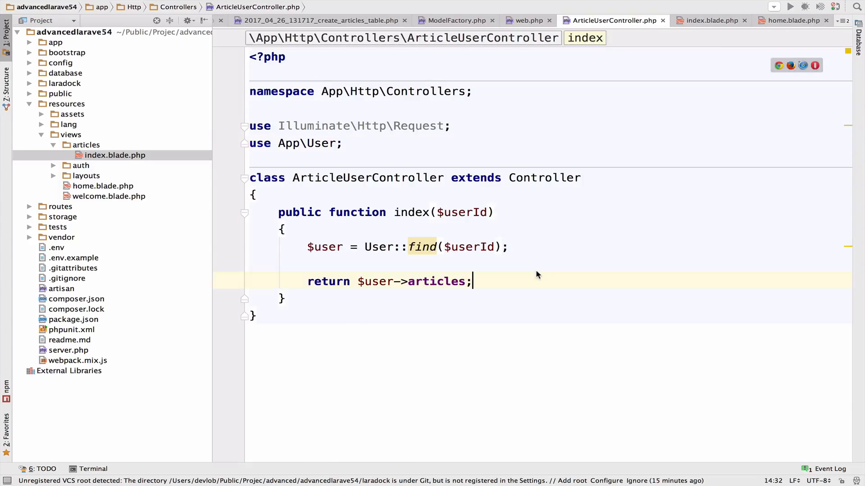
double_click(325, 247)
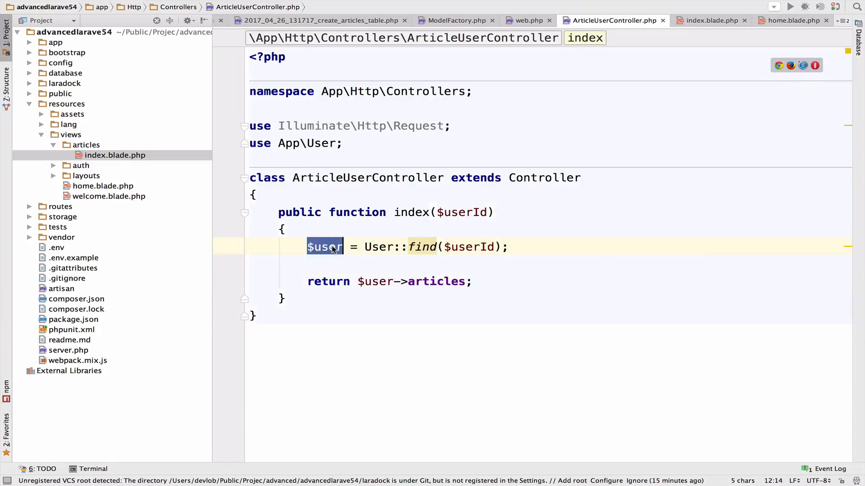
text(articles)
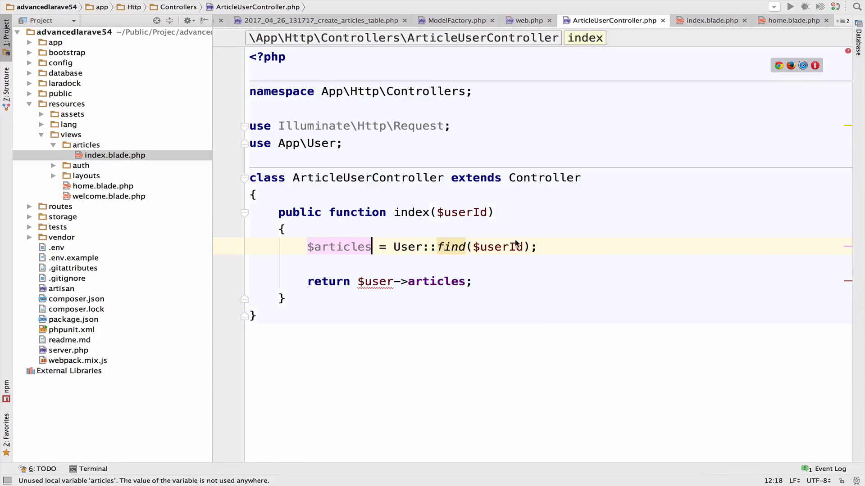
click(533, 247)
text(->a)
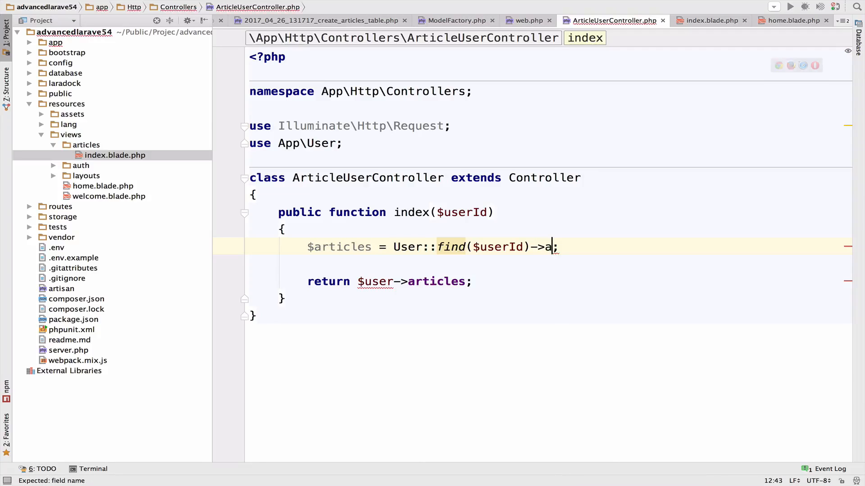
text(rticles)
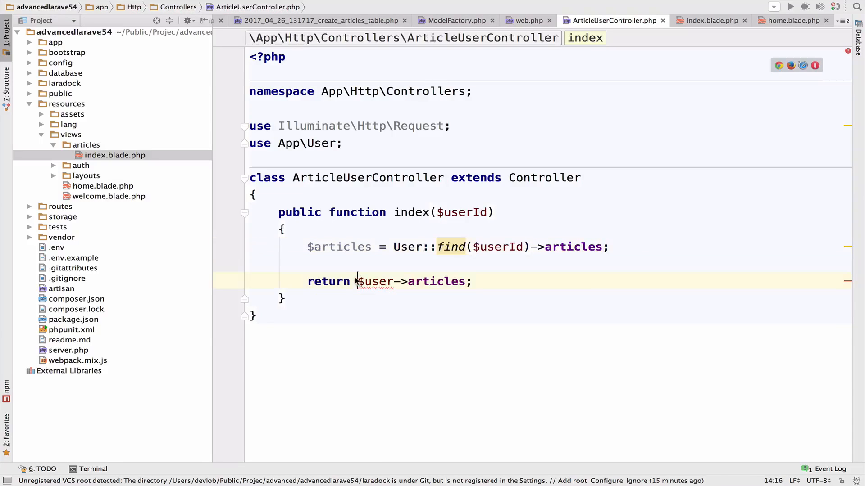
drag(358, 281, 465, 282)
text(view(')
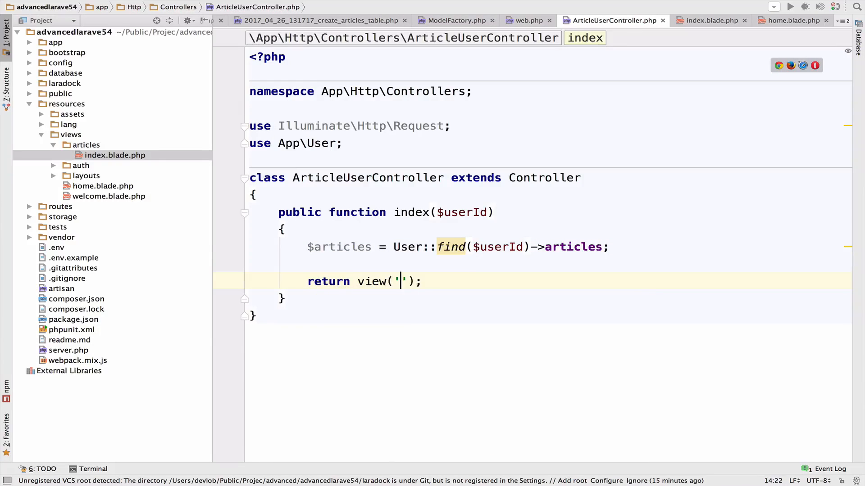
text(ar)
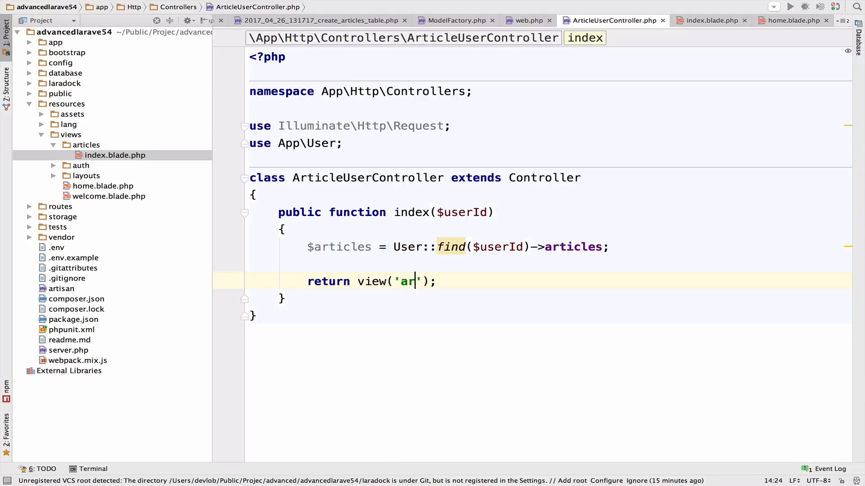
text(ticles.index', )
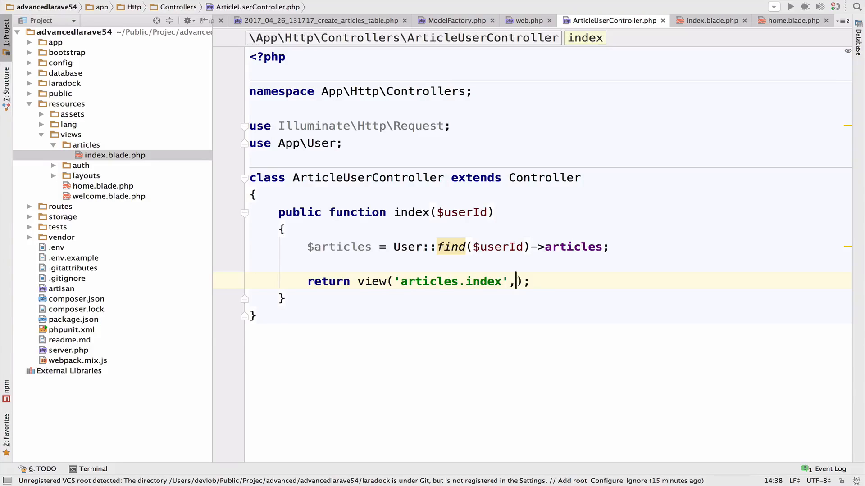
text(com)
key(Tab)
text('articl)
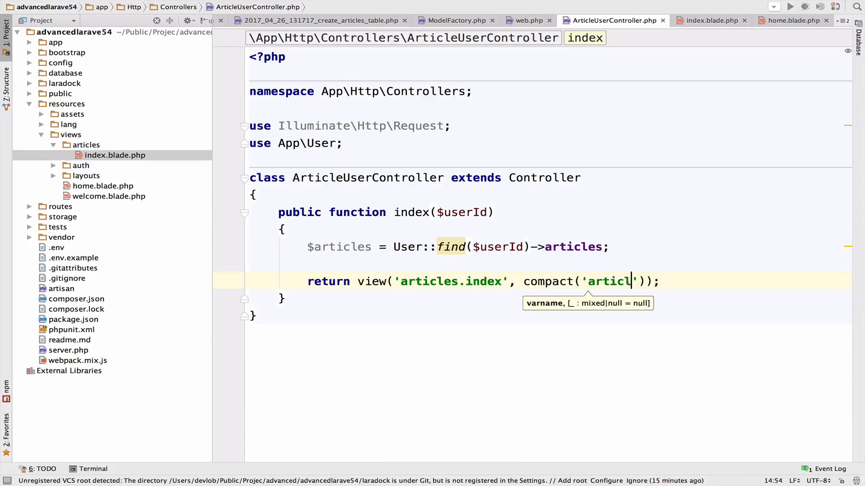
text(es)
key(ctrl+Right)
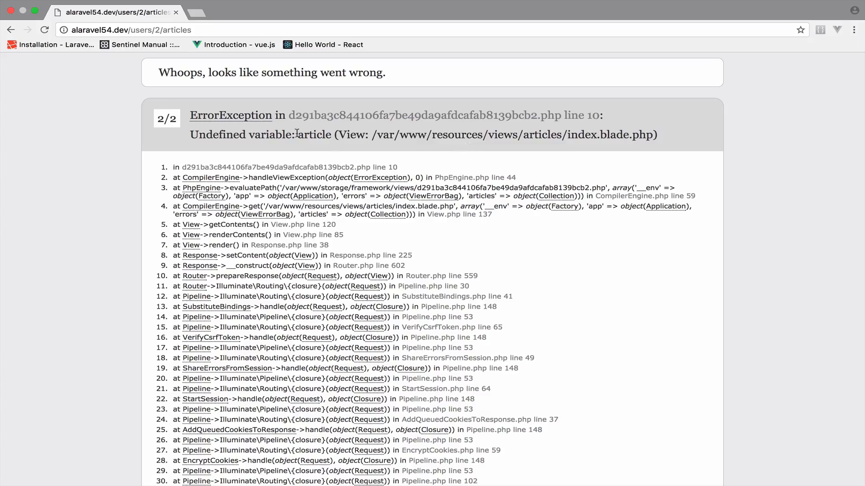
key(ctrl+Right)
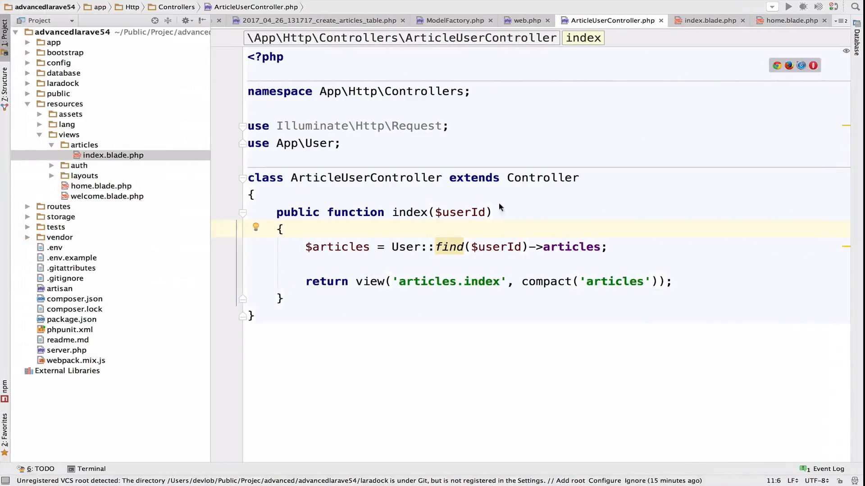
click(418, 266)
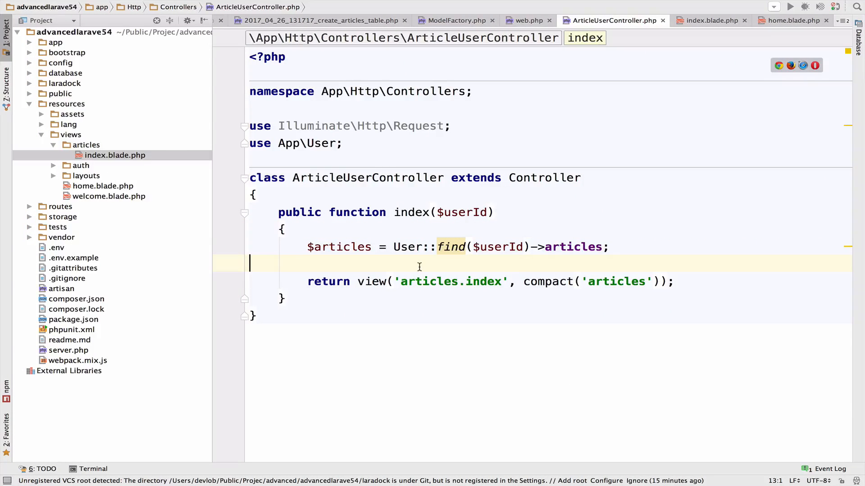
key(ctrl+Left)
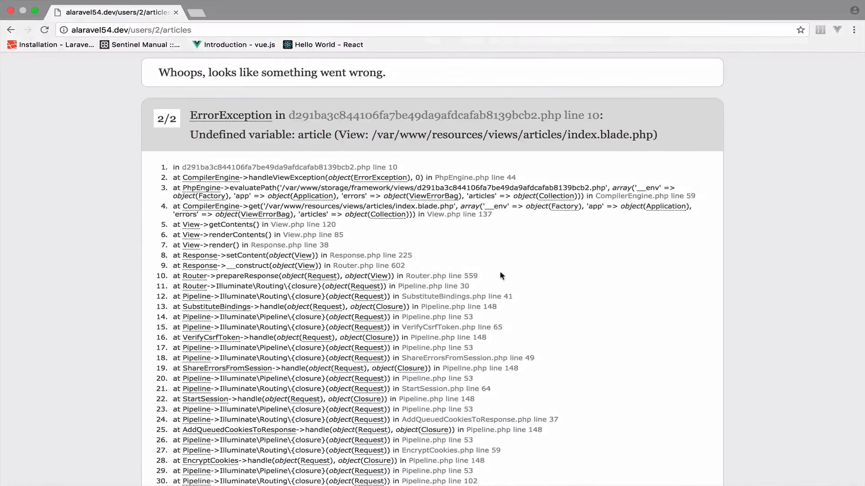
key(ctrl+Right)
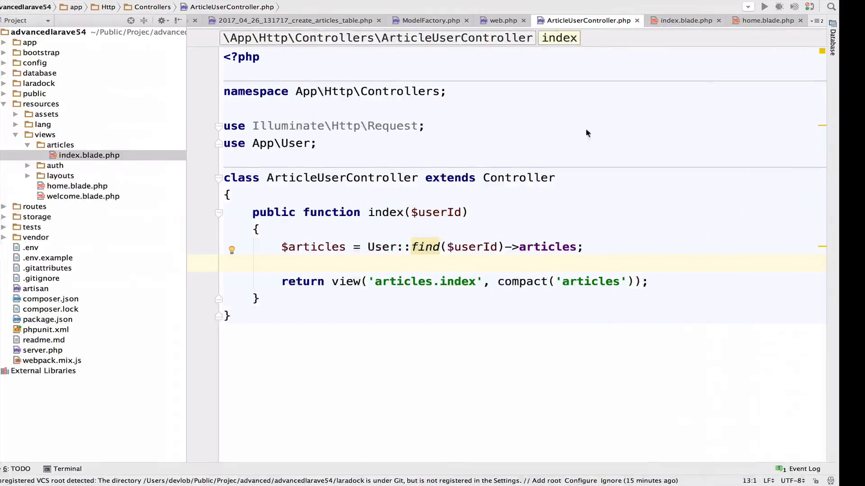
click(707, 23)
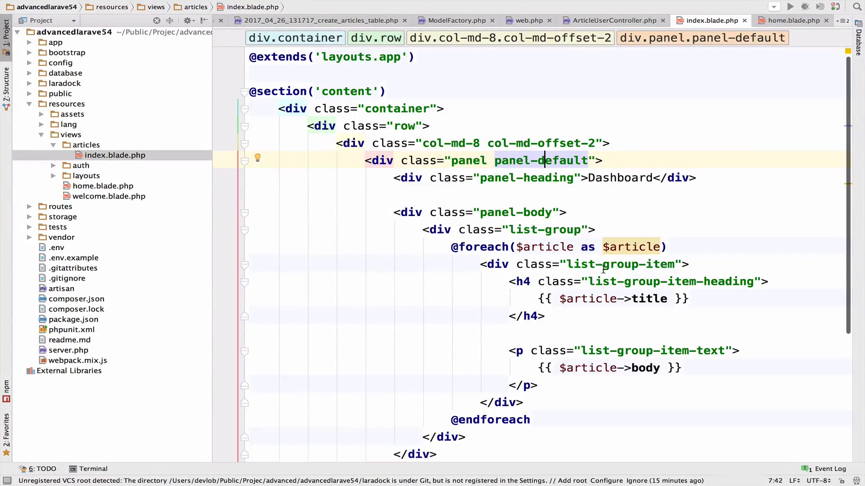
click(574, 248)
text(s)
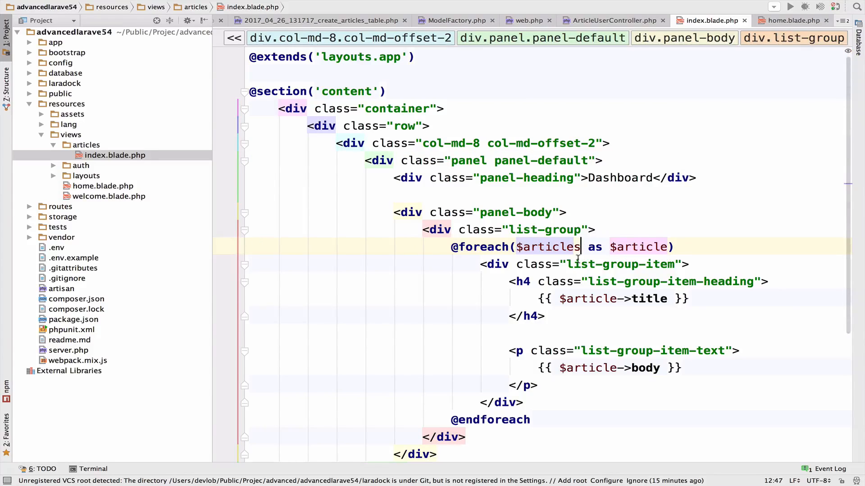
key(ctrl+Left)
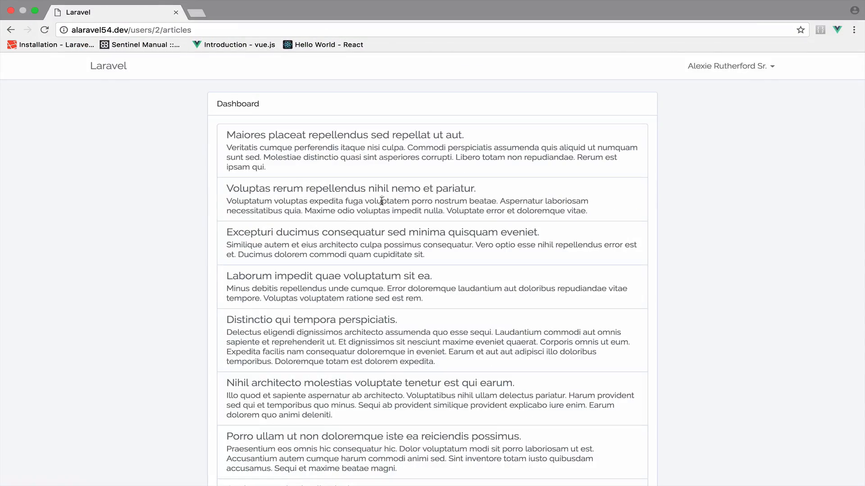
scroll(376, 215, down, 3)
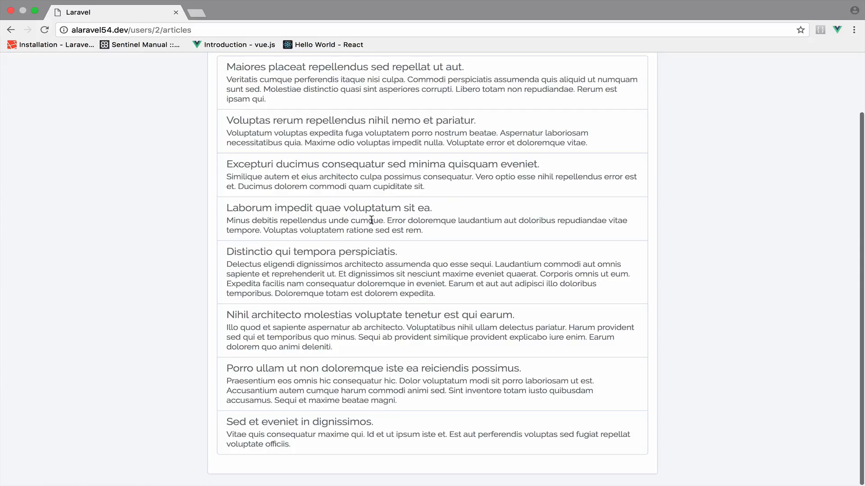
scroll(176, 99, up, 3)
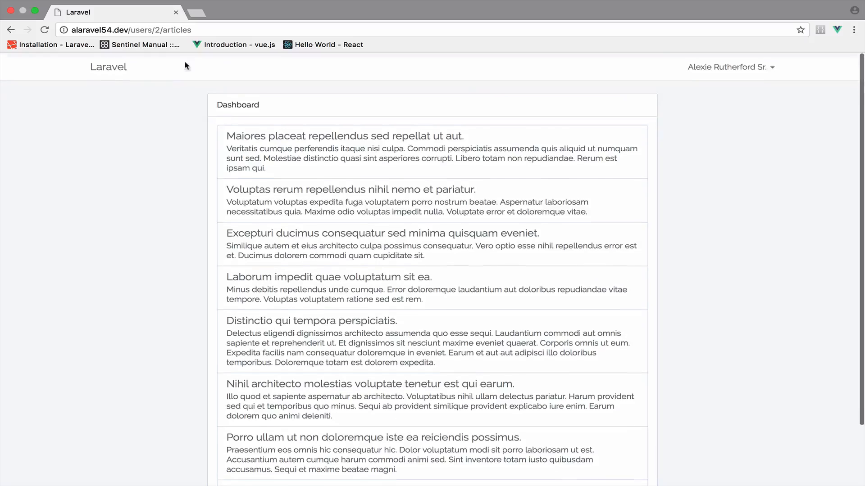
Load /users/1/articles to see user 1's article titles and bodies.
click(160, 30)
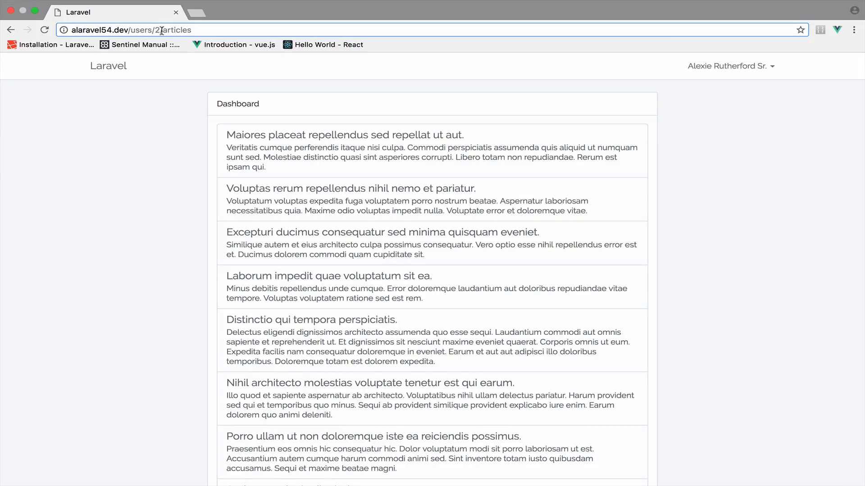
key(BackSpace)
text(1)
key(Return)
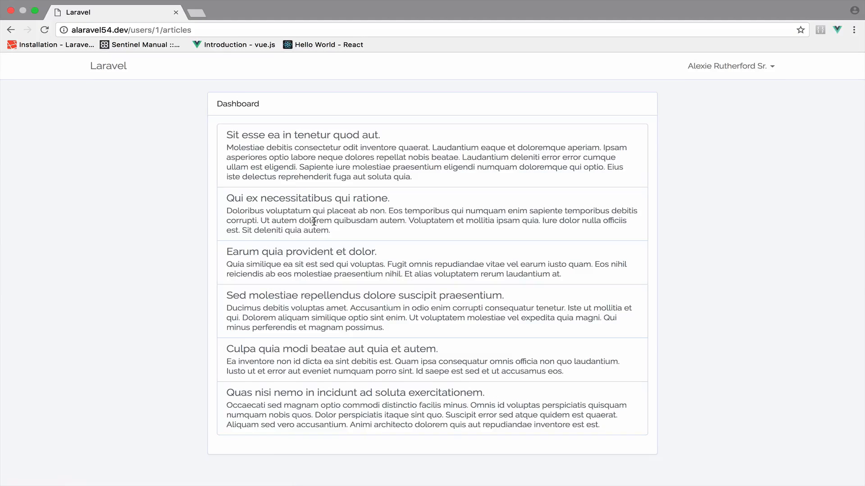